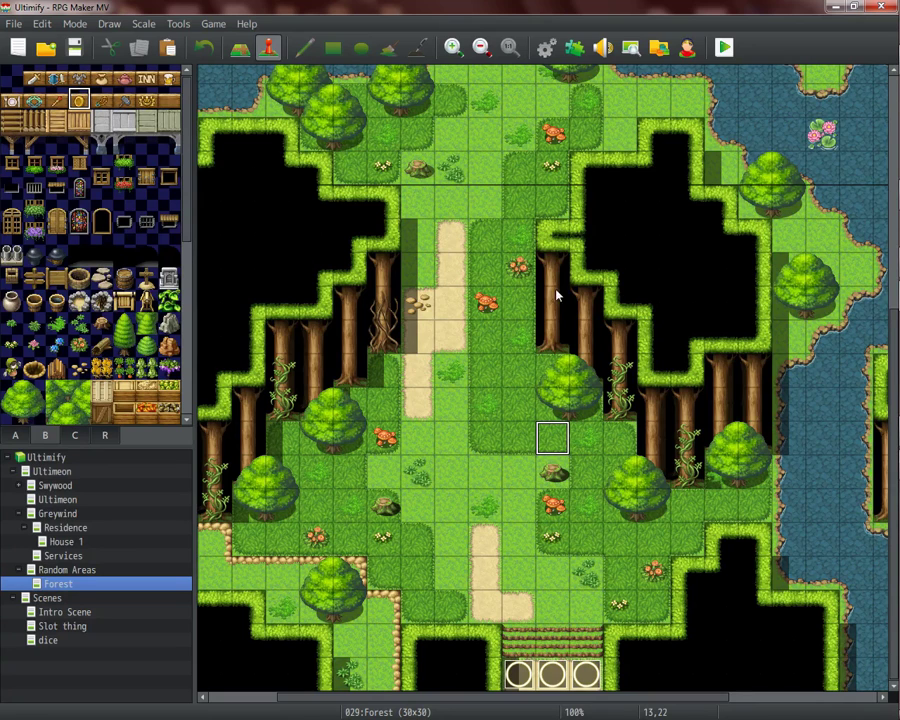
- Examine the damage formulas and settings of the existing attack skills in the project database, from Attack to Triple Attack
{"action": "left_click", "coordinate": [547, 48]}
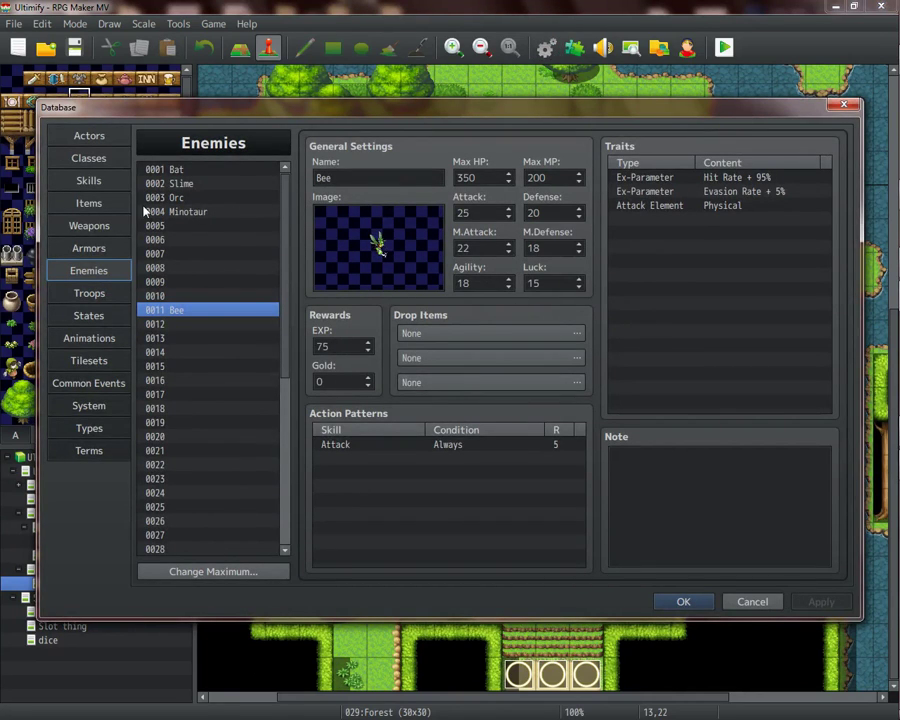
{"action": "left_click", "coordinate": [100, 179]}
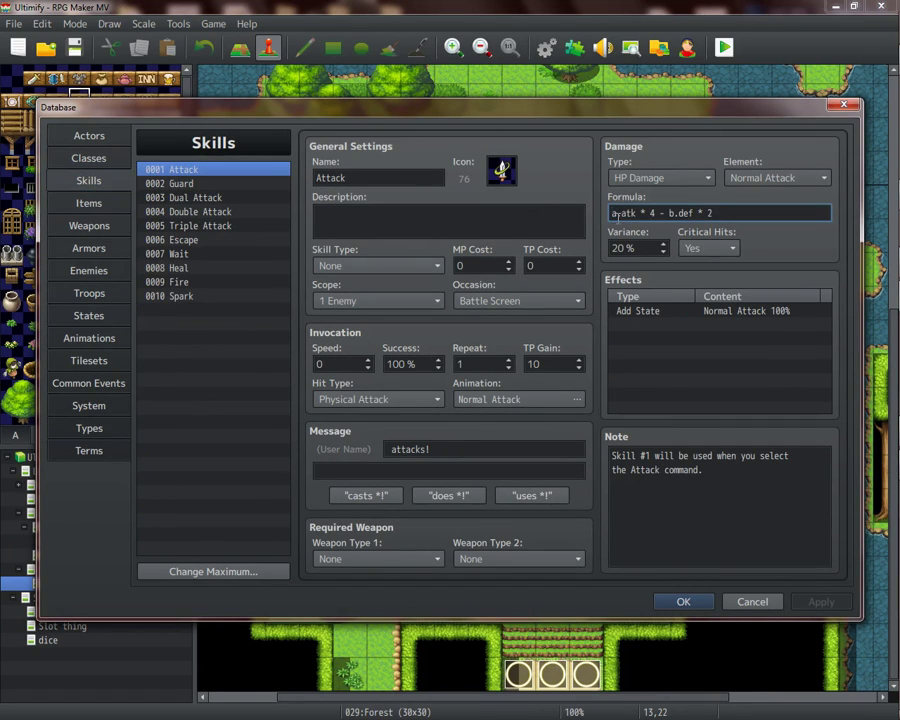
{"action": "left_click_drag", "start_coordinate": [712, 212], "coordinate": [604, 222]}
{"action": "left_click", "coordinate": [203, 197]}
{"action": "key", "text": "Down"}
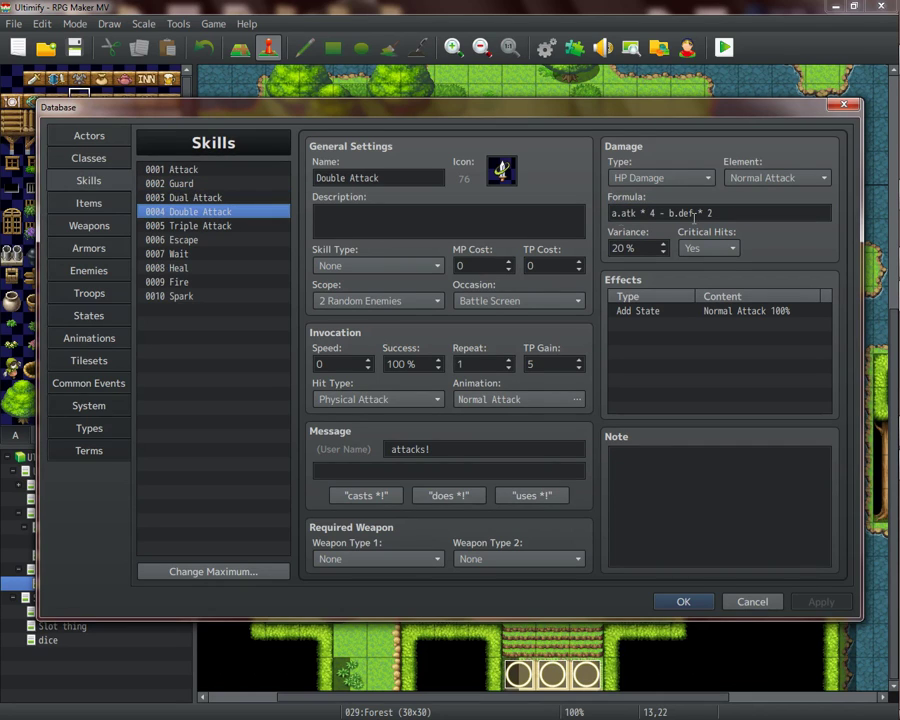
{"action": "key", "text": "Down"}
{"action": "left_click", "coordinate": [205, 242]}
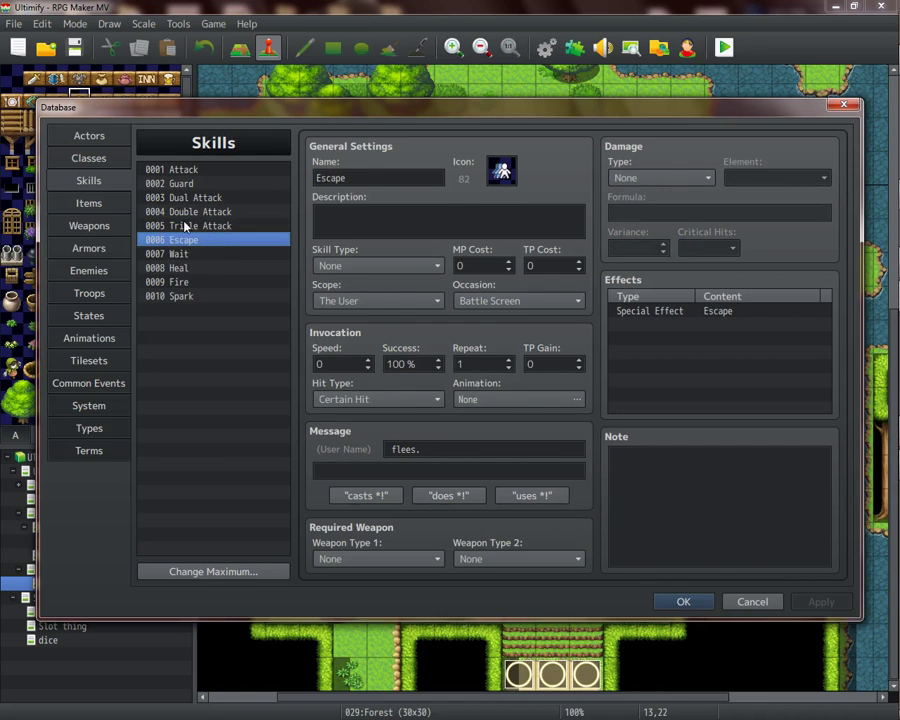
{"action": "left_click", "coordinate": [190, 227]}
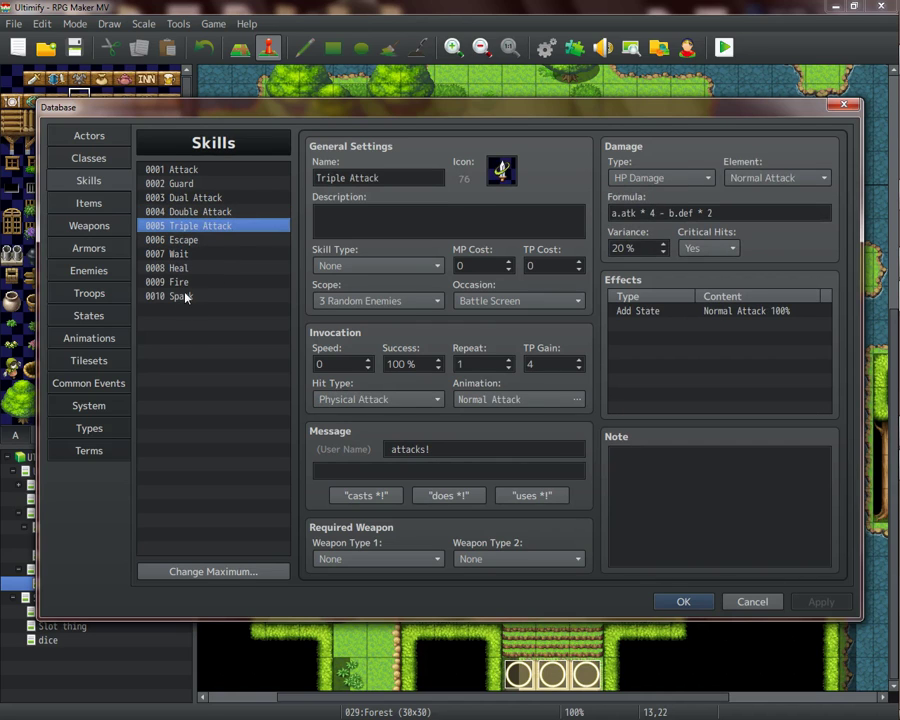
- Set the maximum number of skills in the database to 12
{"action": "left_click", "coordinate": [213, 572]}
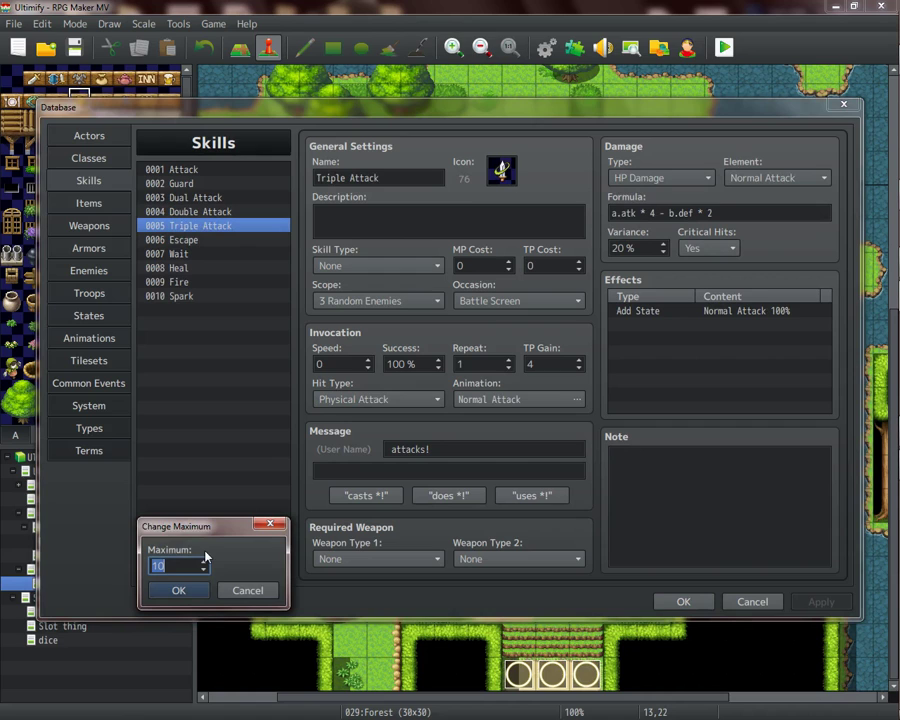
{"action": "type", "text": "12"}
{"action": "left_click", "coordinate": [180, 591]}
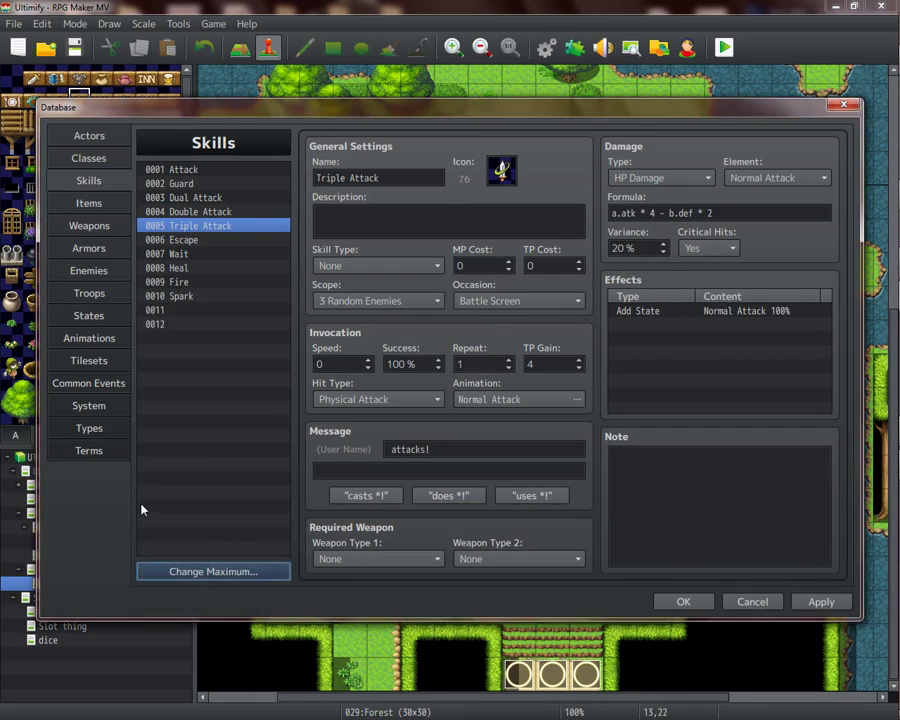
- Check the Bee enemy's stats and name the empty skill 0011 "Iron Assualt"
{"action": "left_click", "coordinate": [194, 311]}
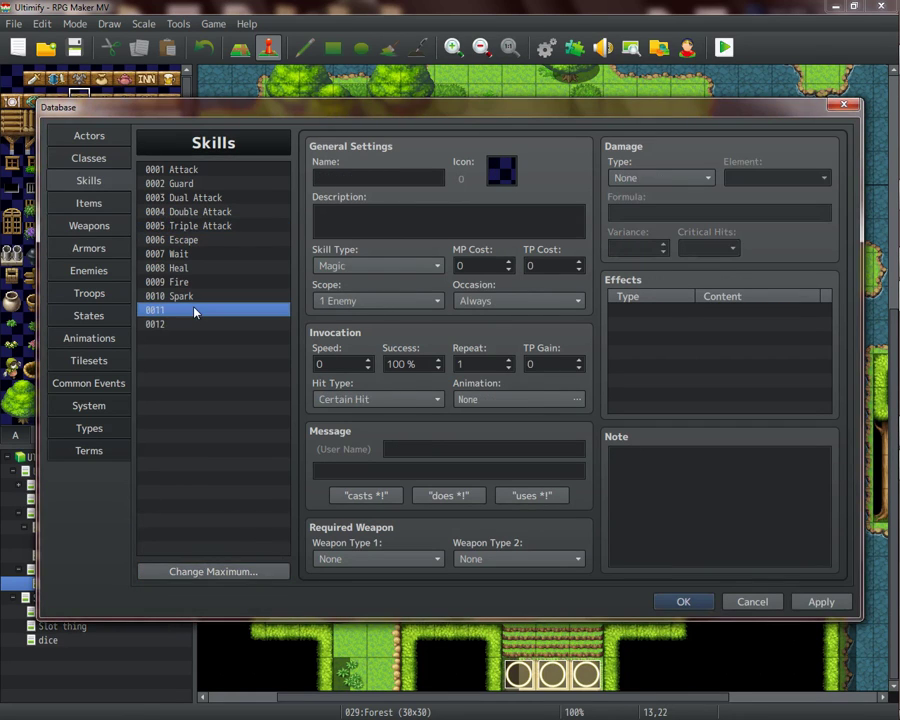
{"action": "double_click", "coordinate": [484, 266]}
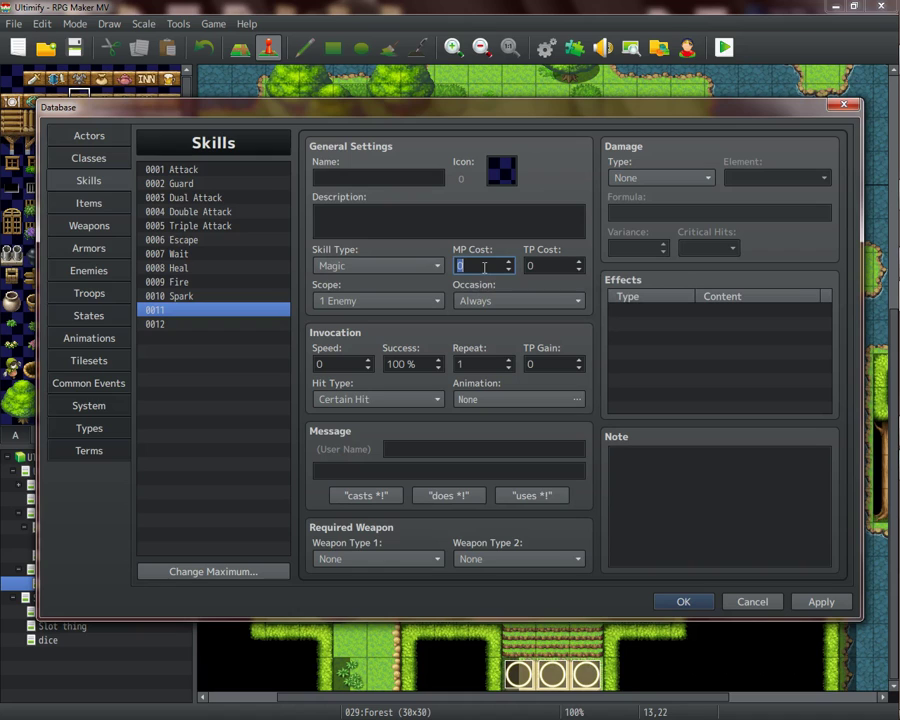
{"action": "left_click", "coordinate": [92, 271]}
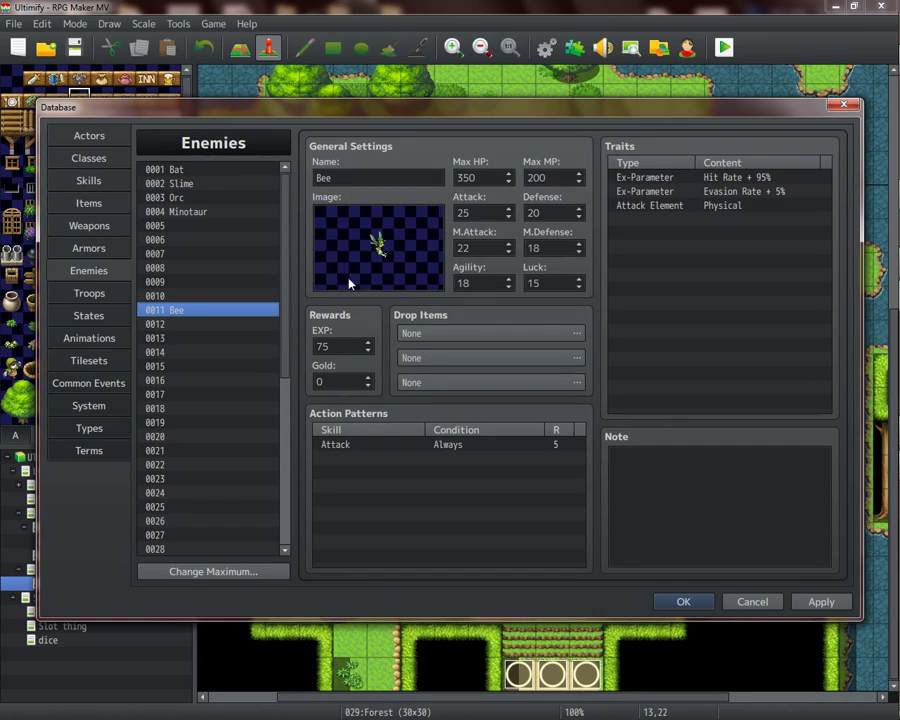
{"action": "left_click", "coordinate": [88, 181]}
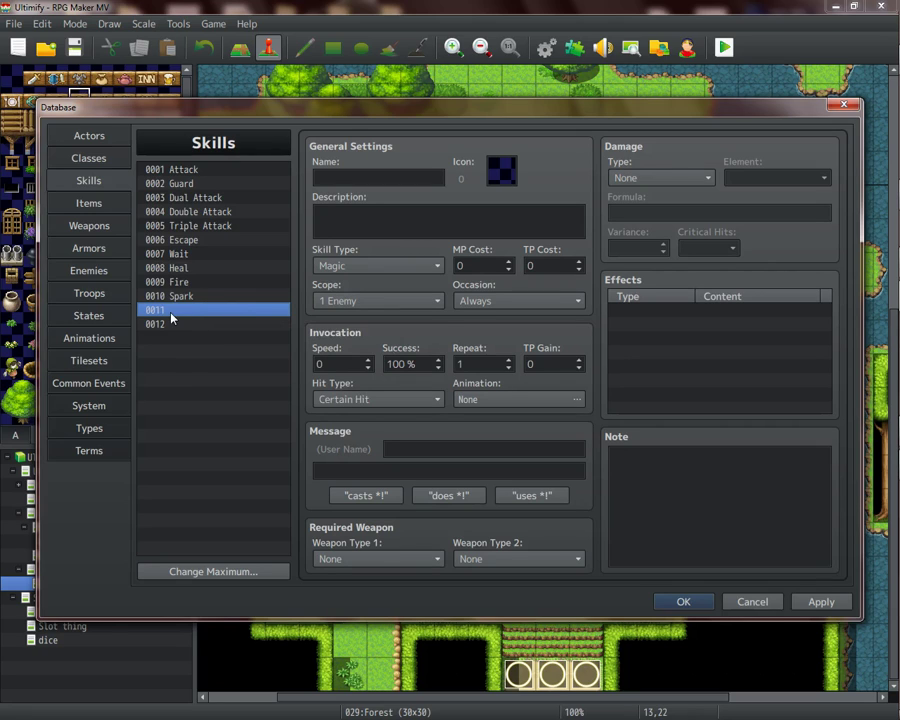
{"action": "left_click", "coordinate": [336, 176]}
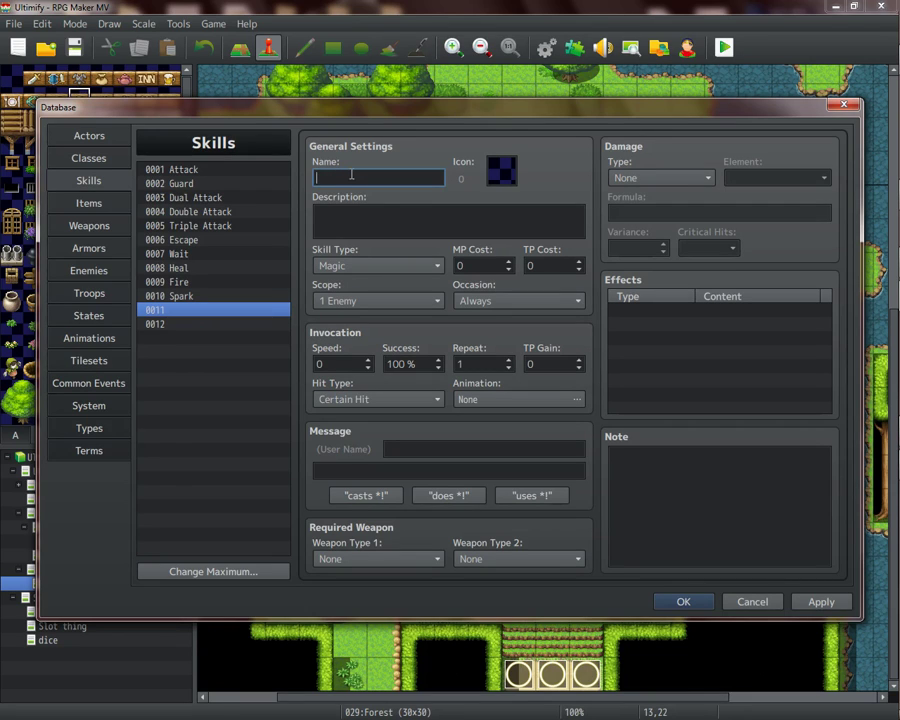
{"action": "type", "text": "Iron"}
{"action": "type", "text": " Assault"}
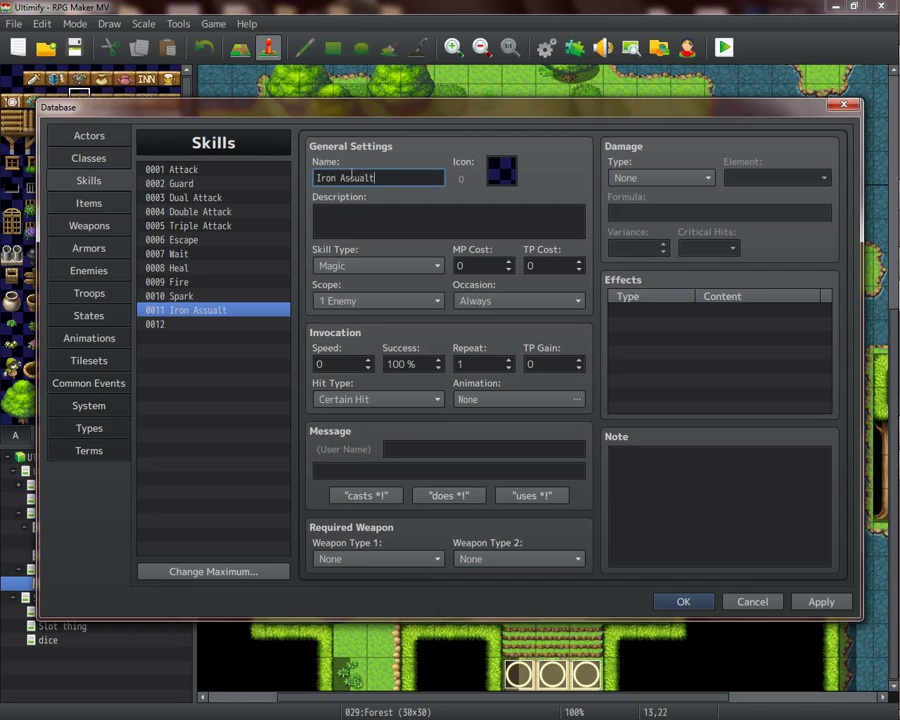
- Assign the red heart icon with the minus sign, number 48, to the Iron Assualt skill
{"action": "double_click", "coordinate": [501, 171]}
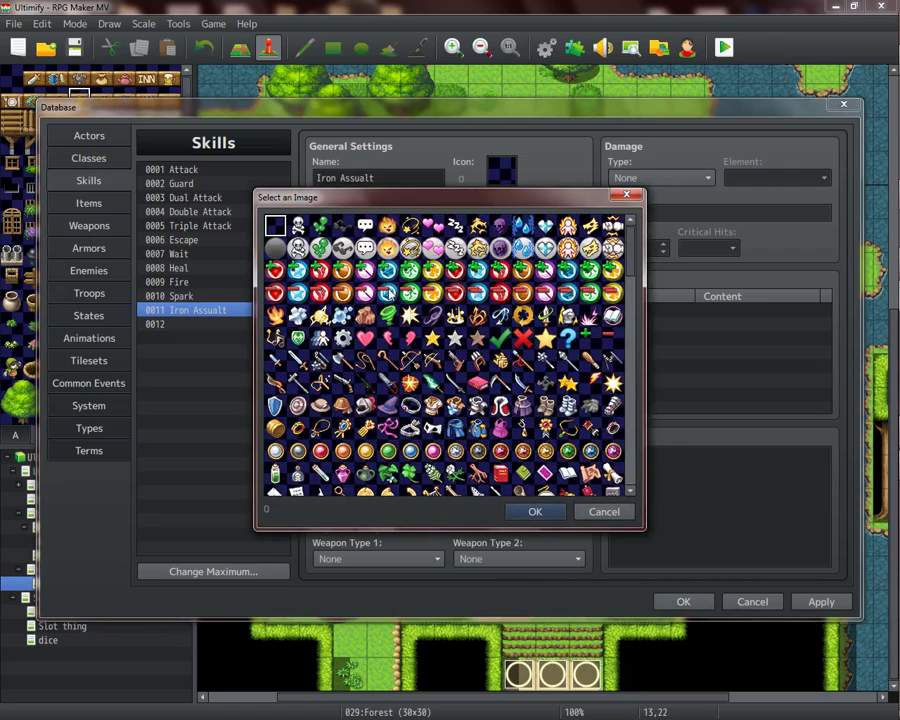
{"action": "left_click", "coordinate": [276, 294]}
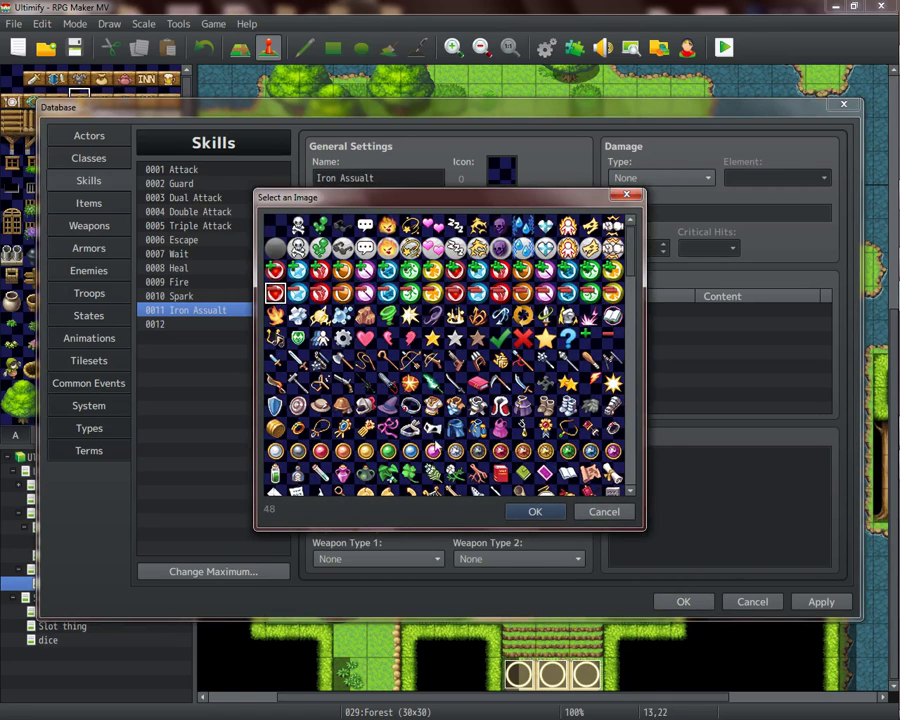
{"action": "left_click", "coordinate": [536, 512]}
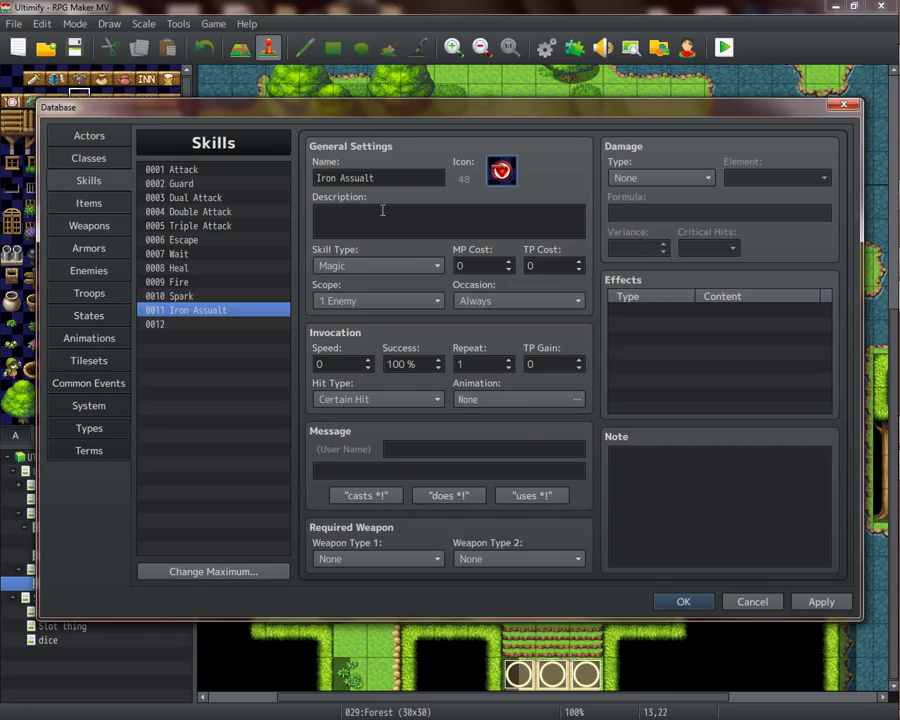
- Set the occasion of the Iron Assualt skill to Battle Screen
{"action": "double_click", "coordinate": [481, 268]}
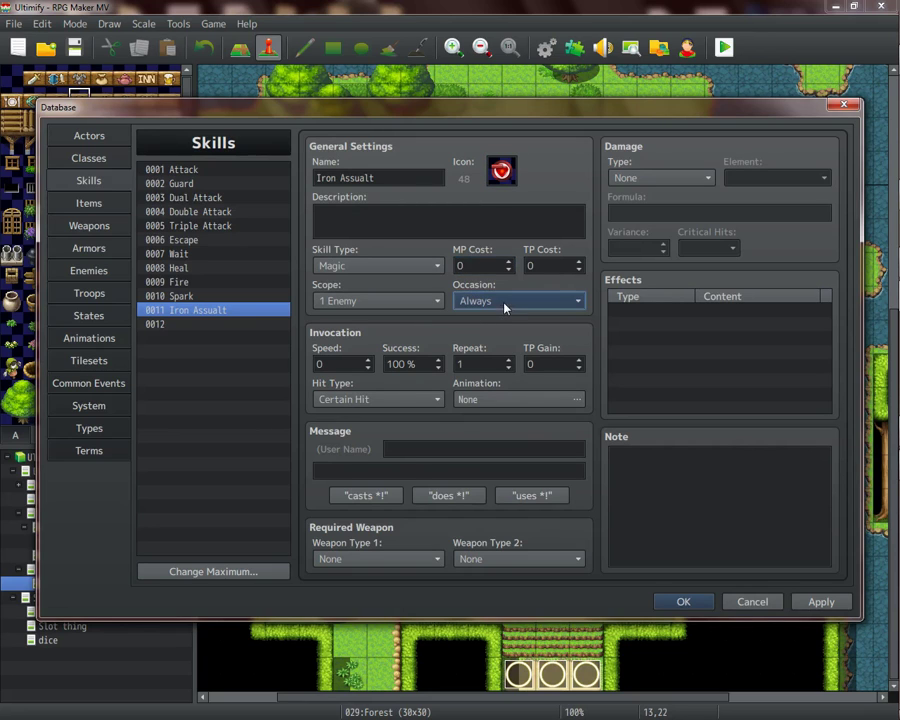
{"action": "left_click", "coordinate": [498, 300]}
{"action": "left_click", "coordinate": [496, 327]}
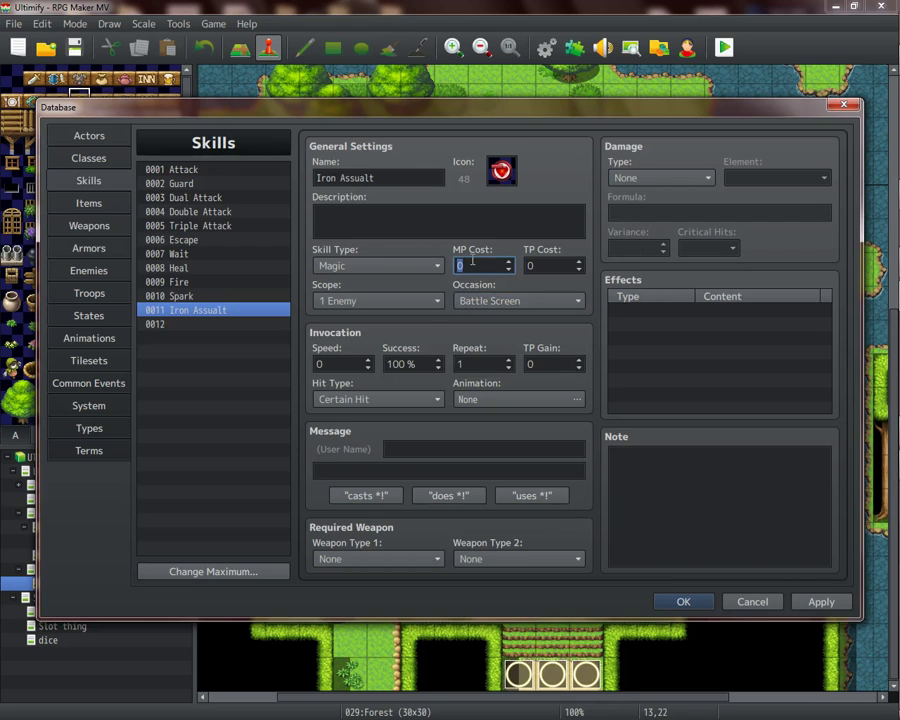
- Recheck the Bee enemy's stats, and give Iron Assualt an MP cost of 35 and a TP gain of 10
{"action": "left_click", "coordinate": [77, 270]}
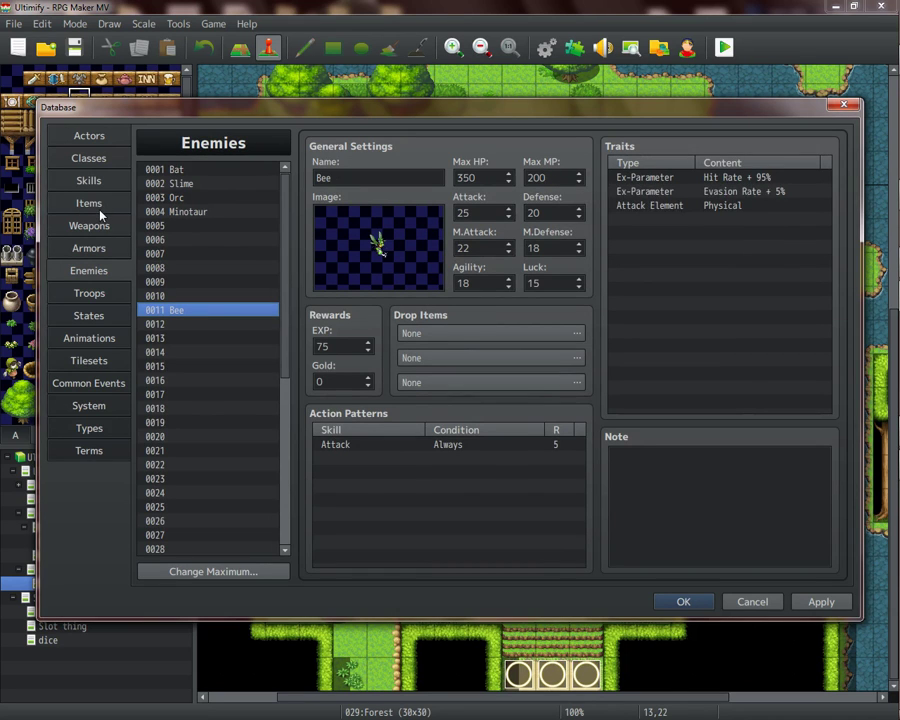
{"action": "left_click", "coordinate": [89, 179]}
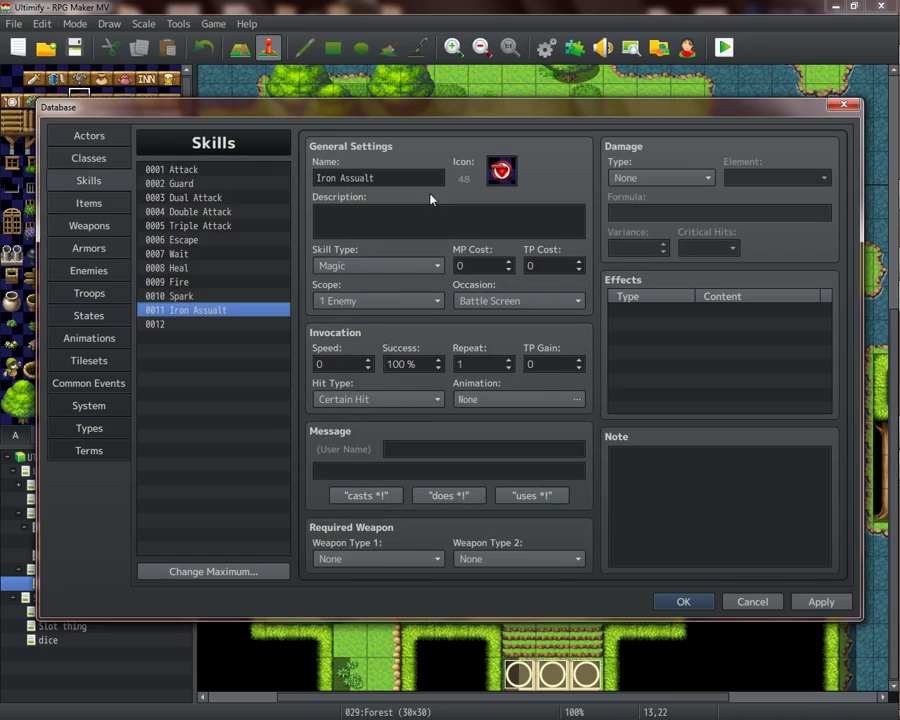
{"action": "left_click", "coordinate": [486, 265]}
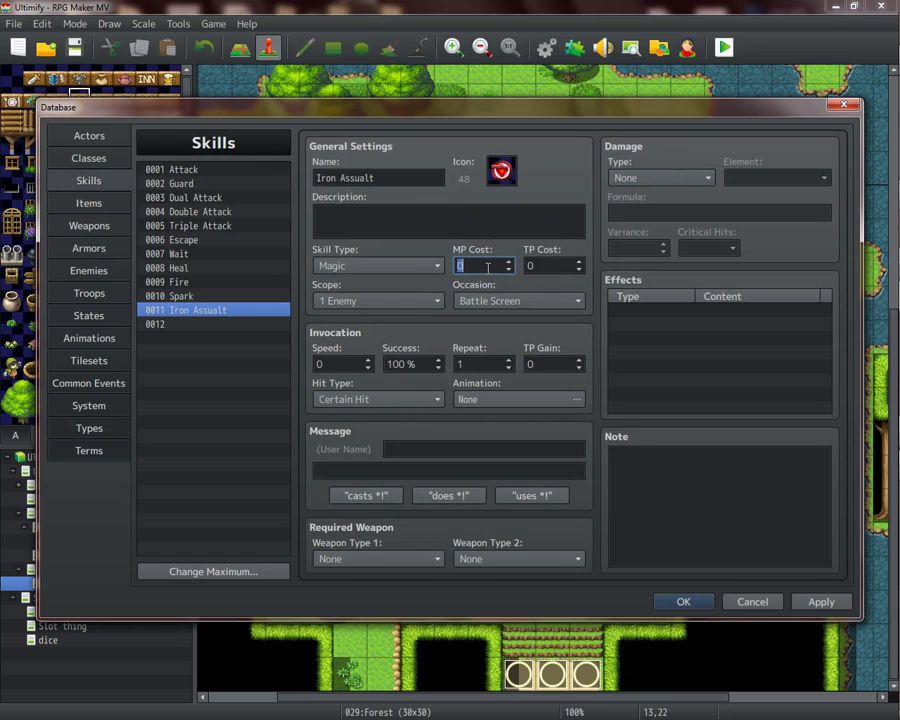
{"action": "type", "text": "35"}
{"action": "left_click", "coordinate": [556, 368]}
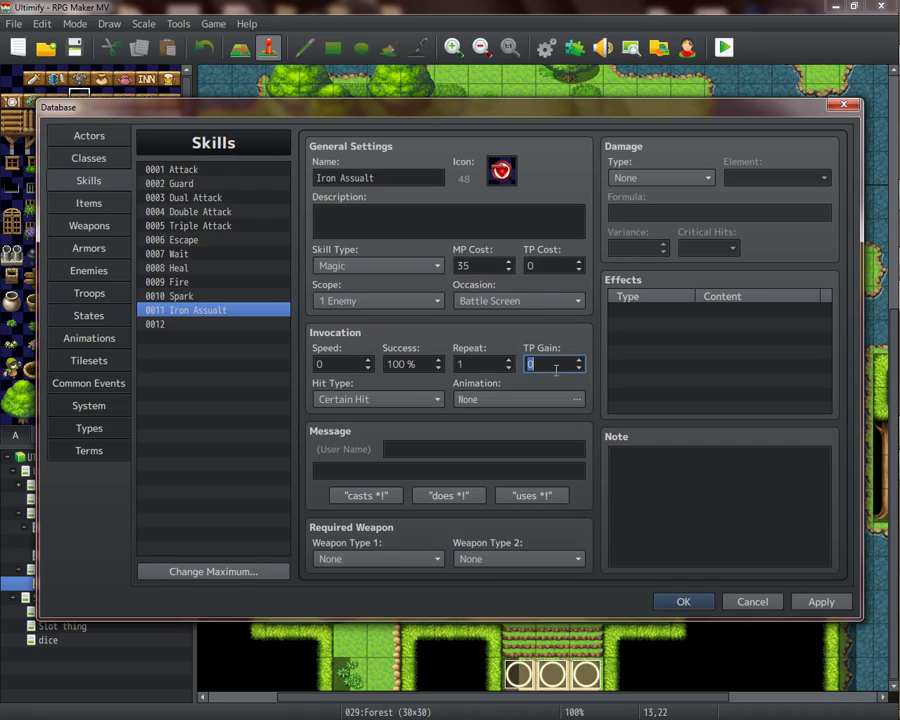
{"action": "type", "text": "10"}
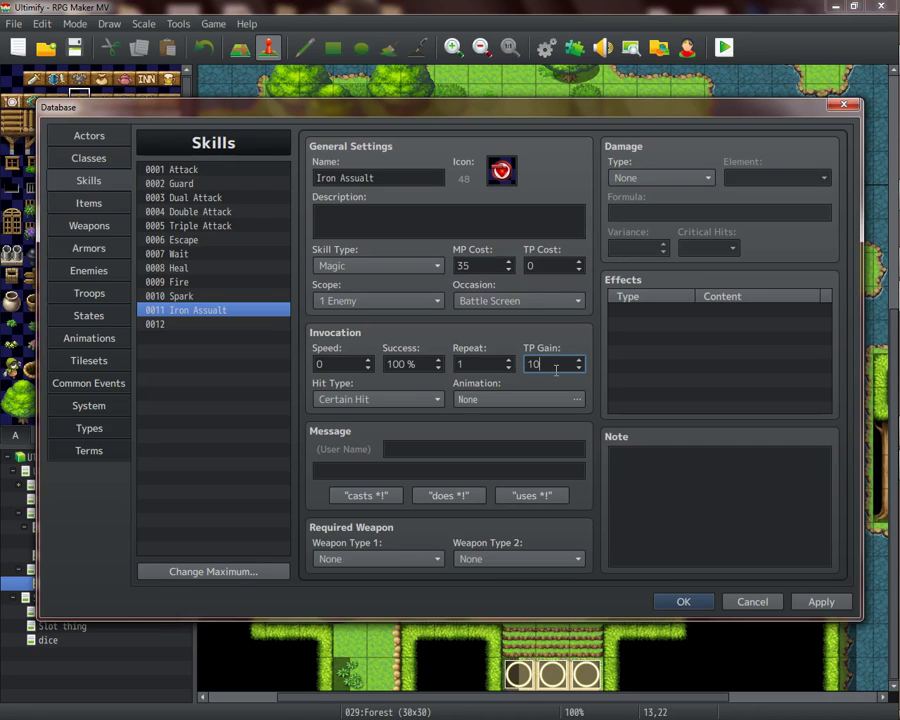
- Browse the animation groups and assign the 0107 Neutral One 2 animation to Iron Assualt
{"action": "left_click", "coordinate": [498, 404]}
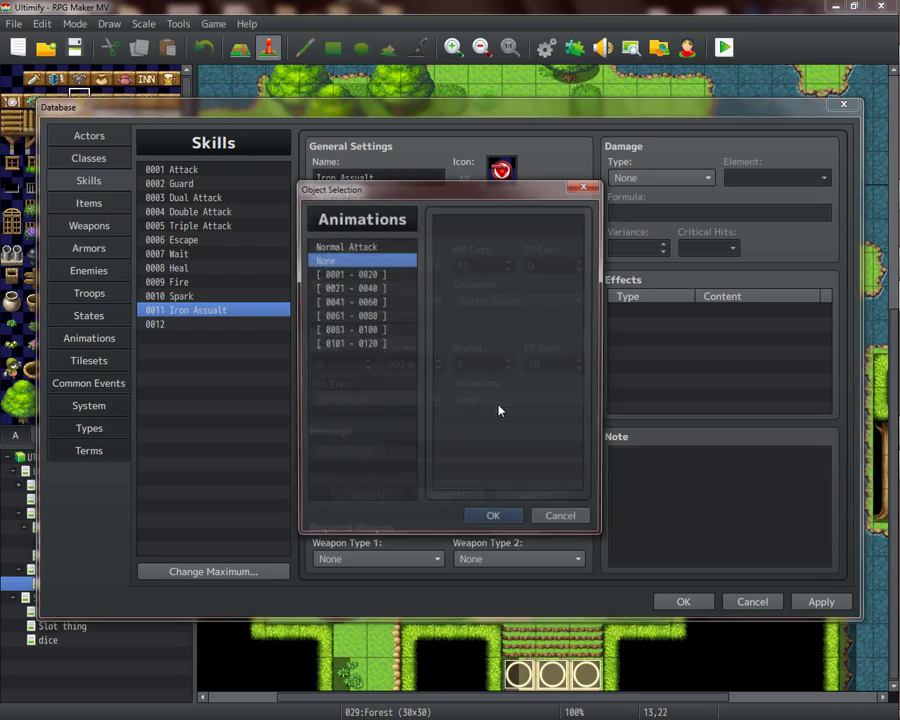
{"action": "left_click", "coordinate": [381, 289]}
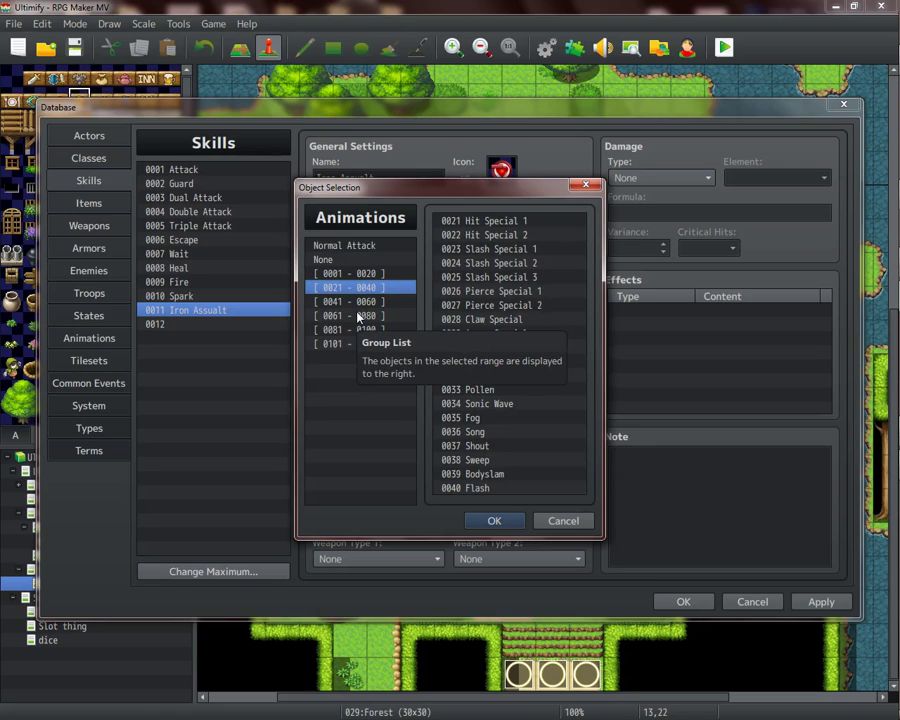
{"action": "left_click", "coordinate": [352, 273]}
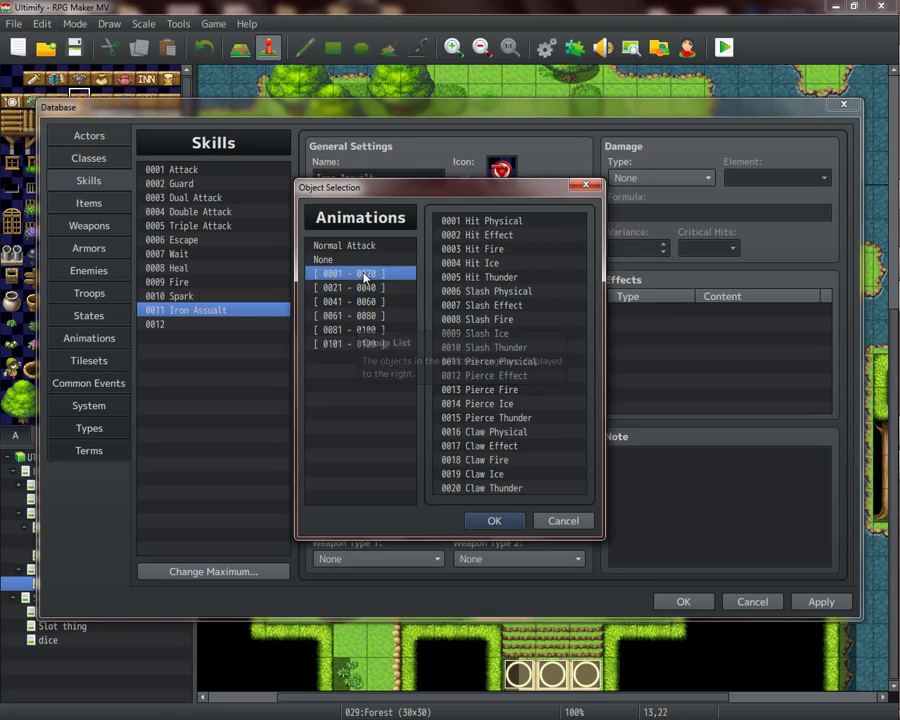
{"action": "left_click", "coordinate": [352, 301]}
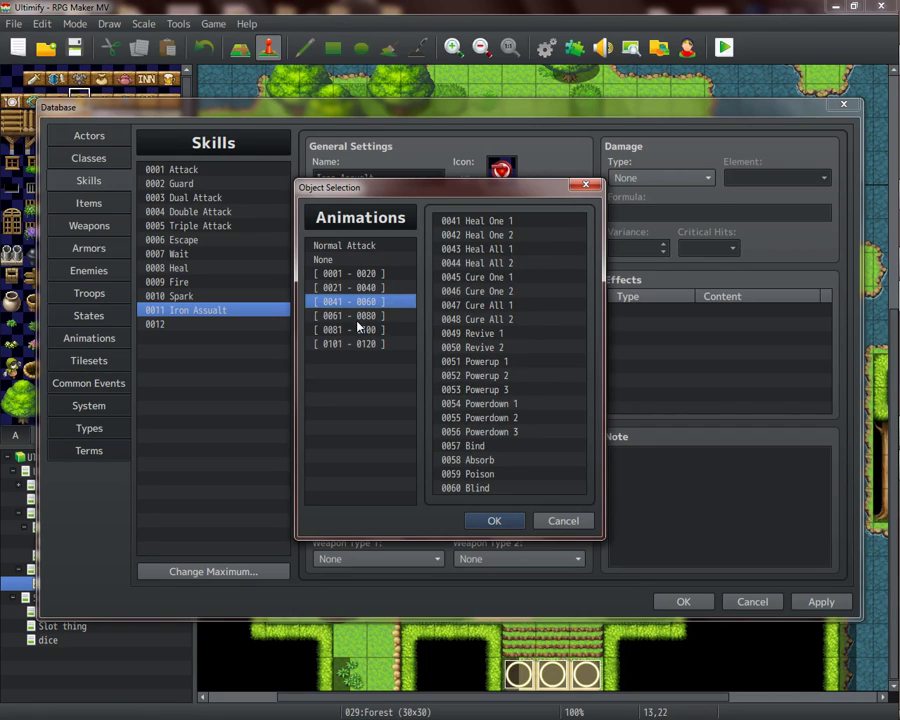
{"action": "left_click", "coordinate": [357, 315]}
{"action": "left_click", "coordinate": [352, 343]}
{"action": "left_click", "coordinate": [490, 305]}
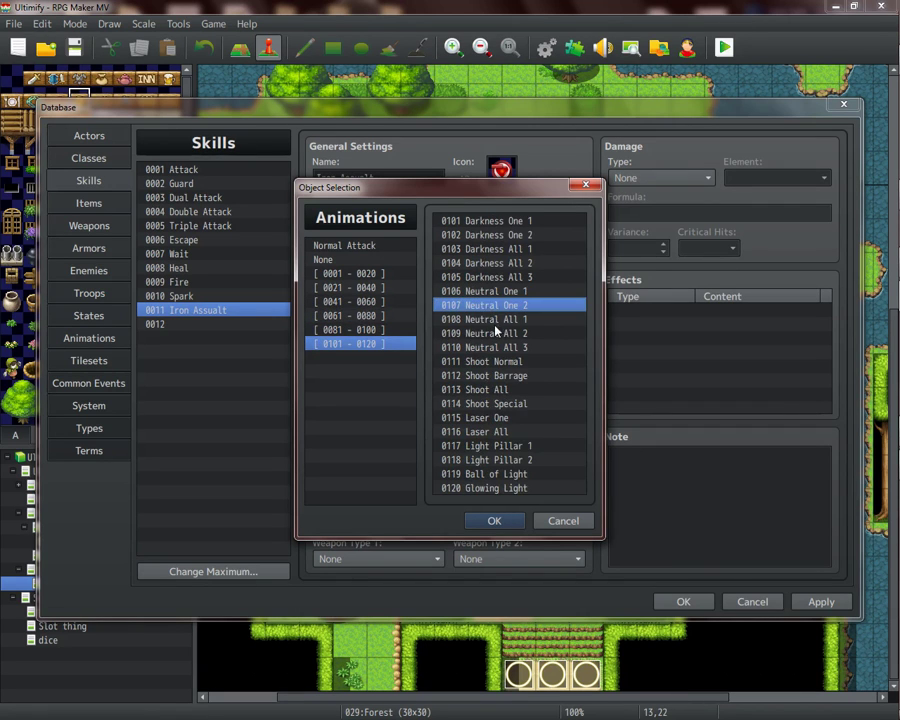
{"action": "left_click", "coordinate": [500, 522]}
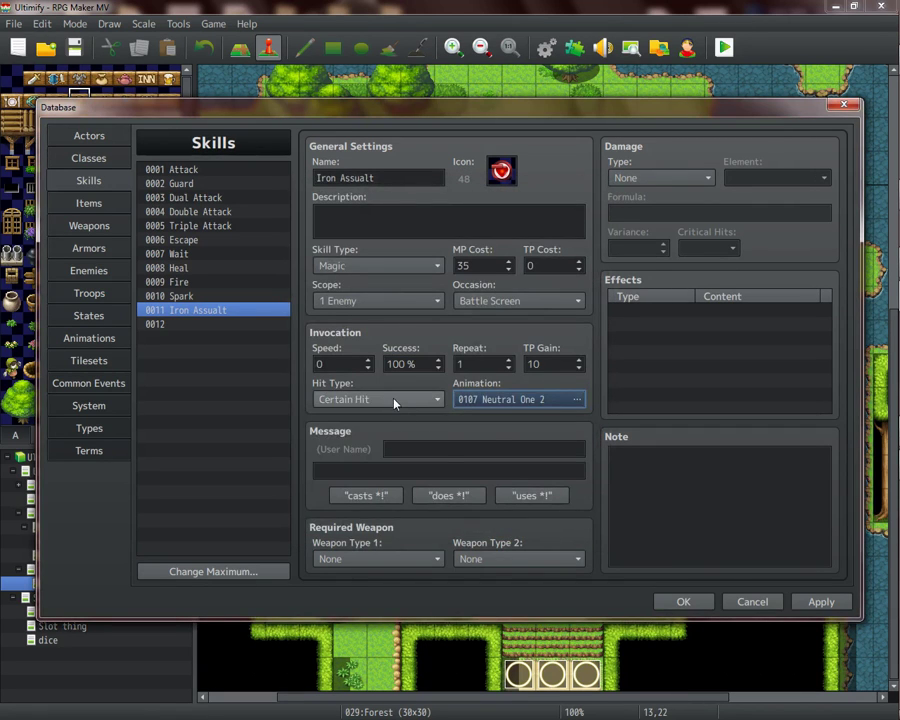
- Set Iron Assualt's hit type to Magical Attack and apply the preset "uses *!" message
{"action": "left_click", "coordinate": [395, 400]}
{"action": "left_click", "coordinate": [394, 448]}
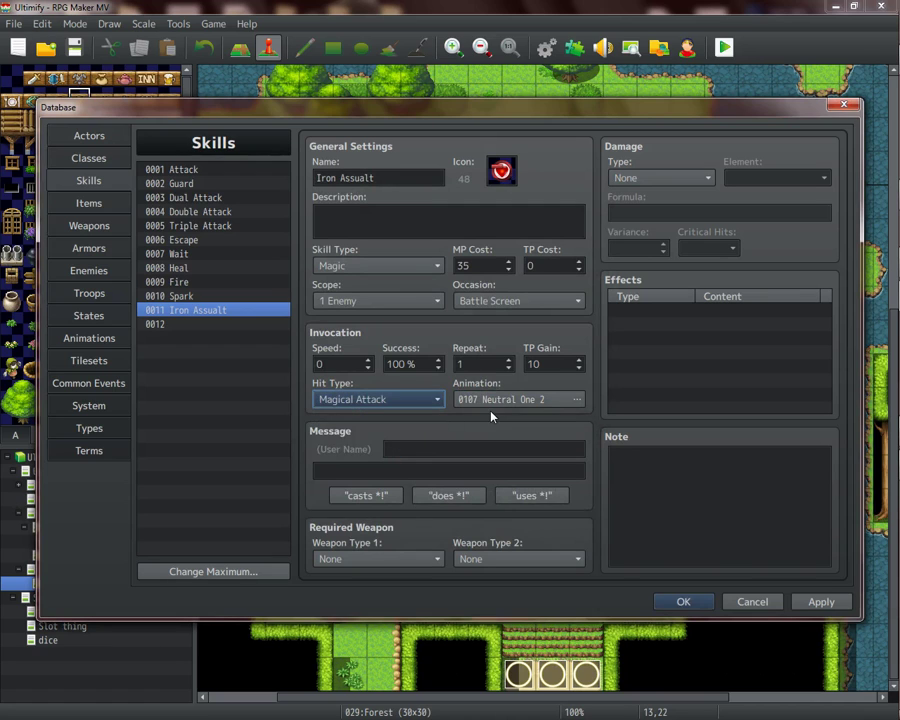
{"action": "left_click", "coordinate": [531, 495]}
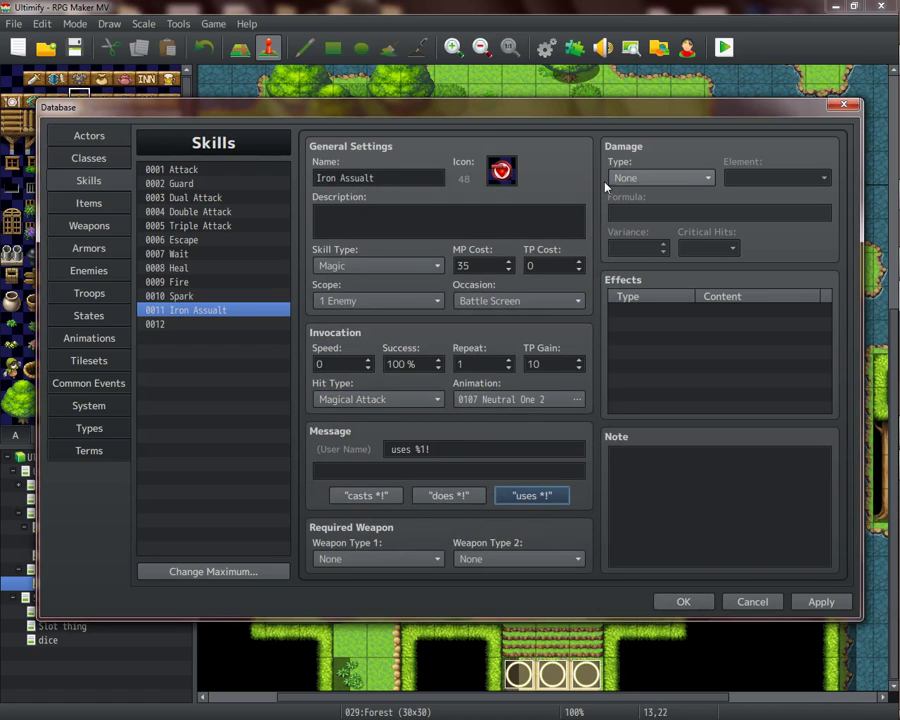
- Set Iron Assualt's damage type to HP Damage with a variance of 0 %
{"action": "left_click", "coordinate": [678, 187]}
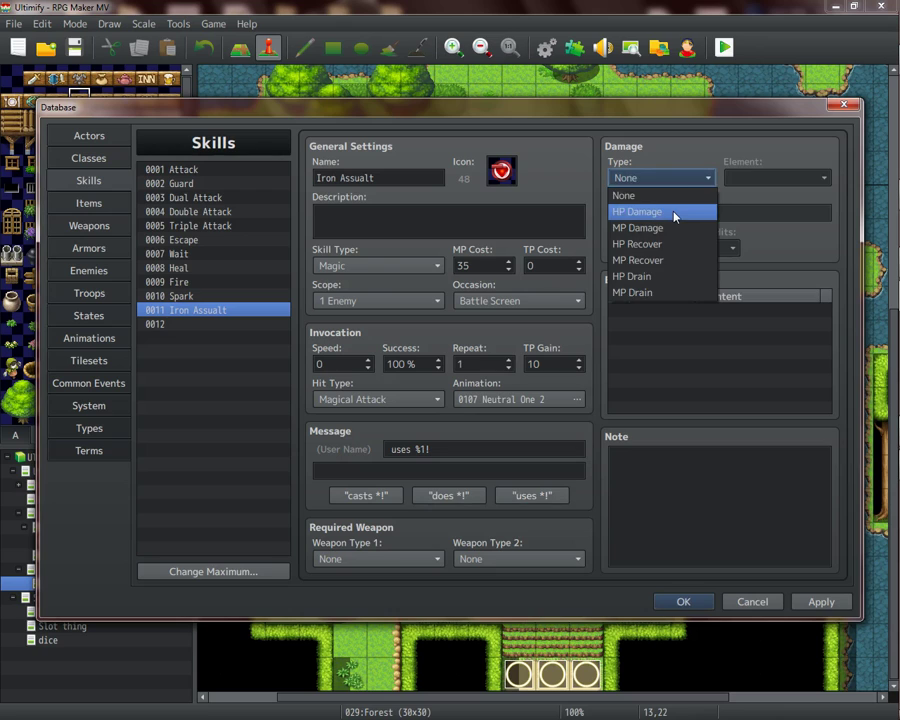
{"action": "left_click", "coordinate": [672, 210]}
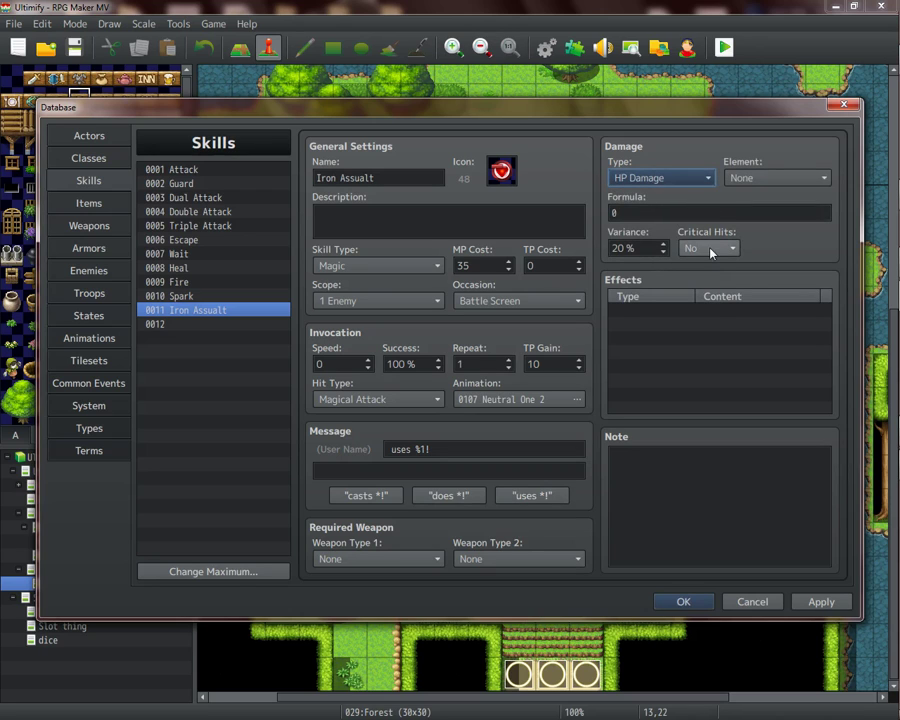
{"action": "double_click", "coordinate": [628, 248]}
{"action": "type", "text": "15"}
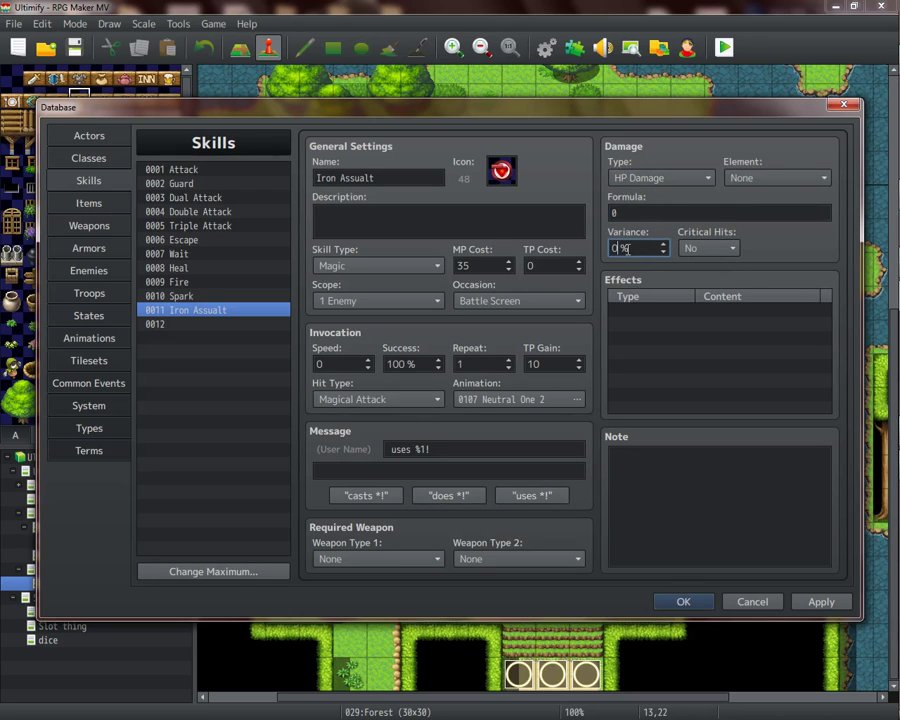
{"action": "key", "text": "BackSpace"}
{"action": "key", "text": "BackSpace"}
{"action": "type", "text": "0"}
- Review the element options for Iron Assualt, set its damage formula to b.hp * 0.5, and save the database changes
{"action": "left_click", "coordinate": [775, 177]}
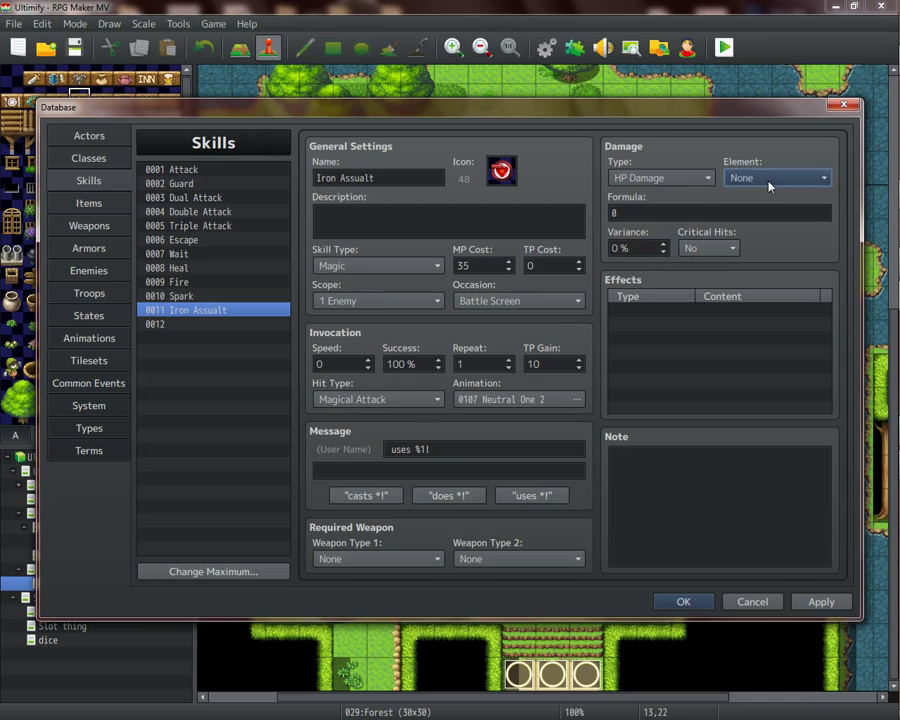
{"action": "left_click", "coordinate": [781, 176]}
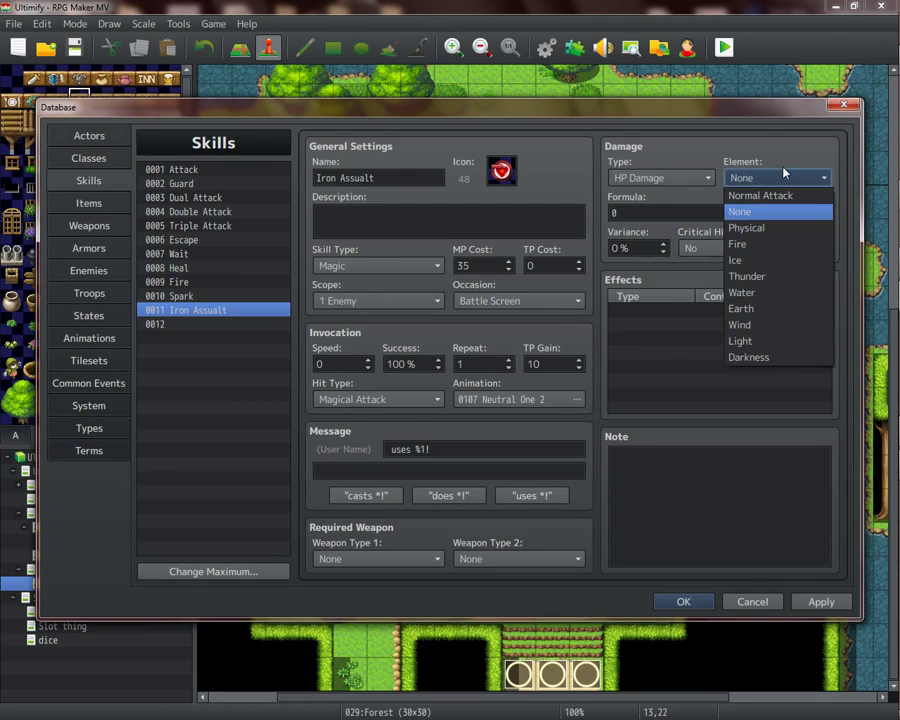
{"action": "double_click", "coordinate": [639, 213]}
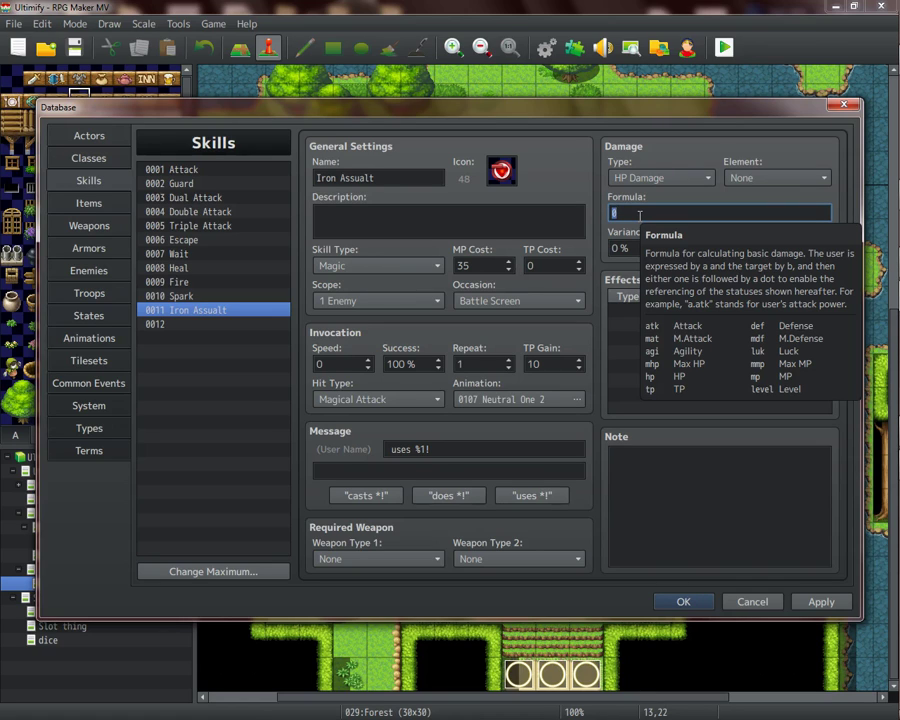
{"action": "type", "text": "b"}
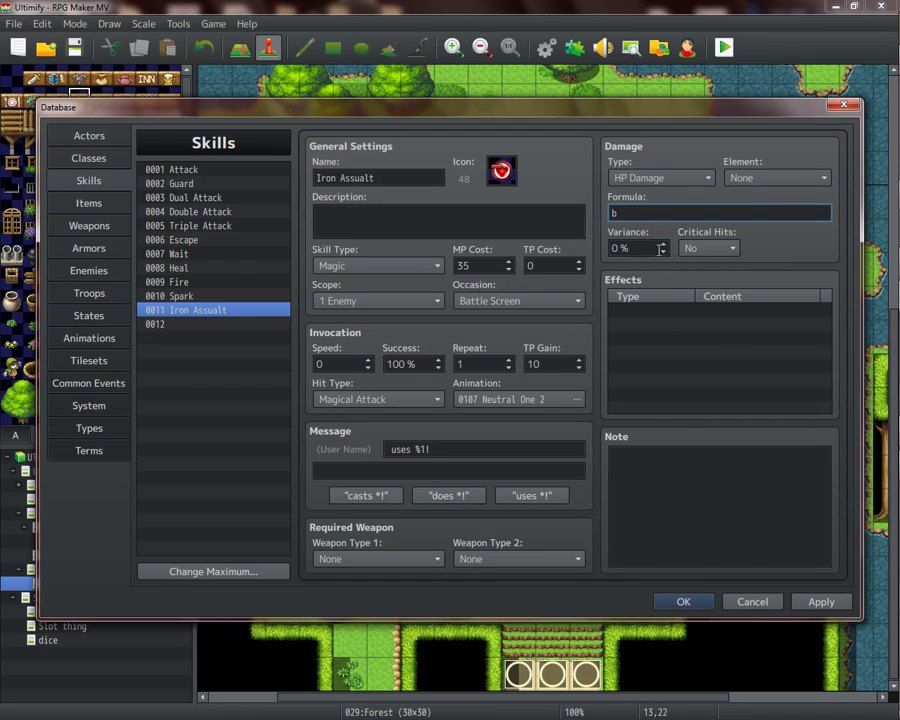
{"action": "mouse_move", "coordinate": [639, 218]}
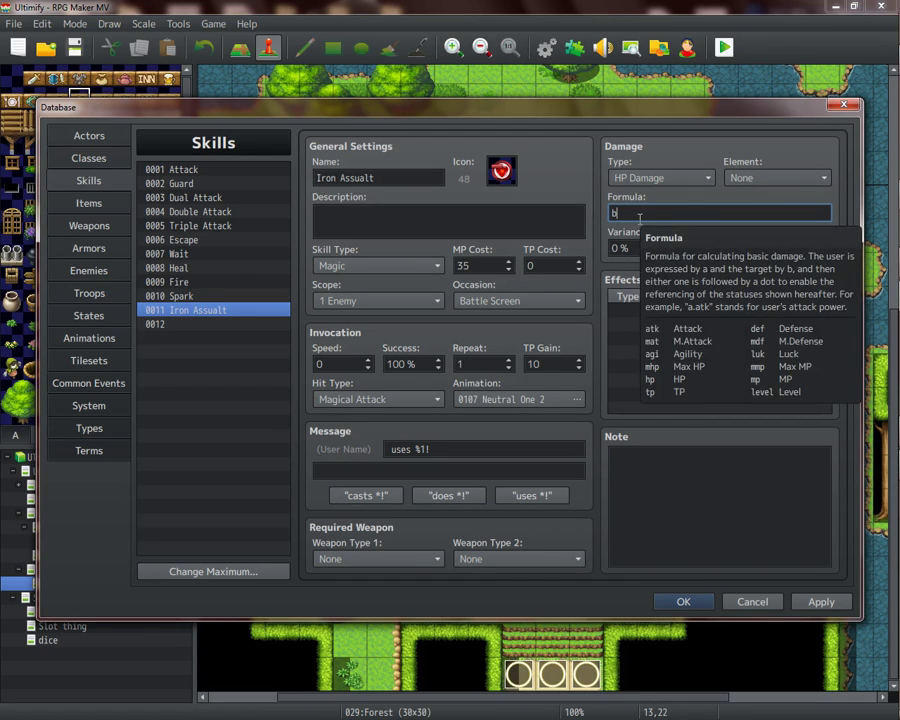
{"action": "type", "text": ".hp"}
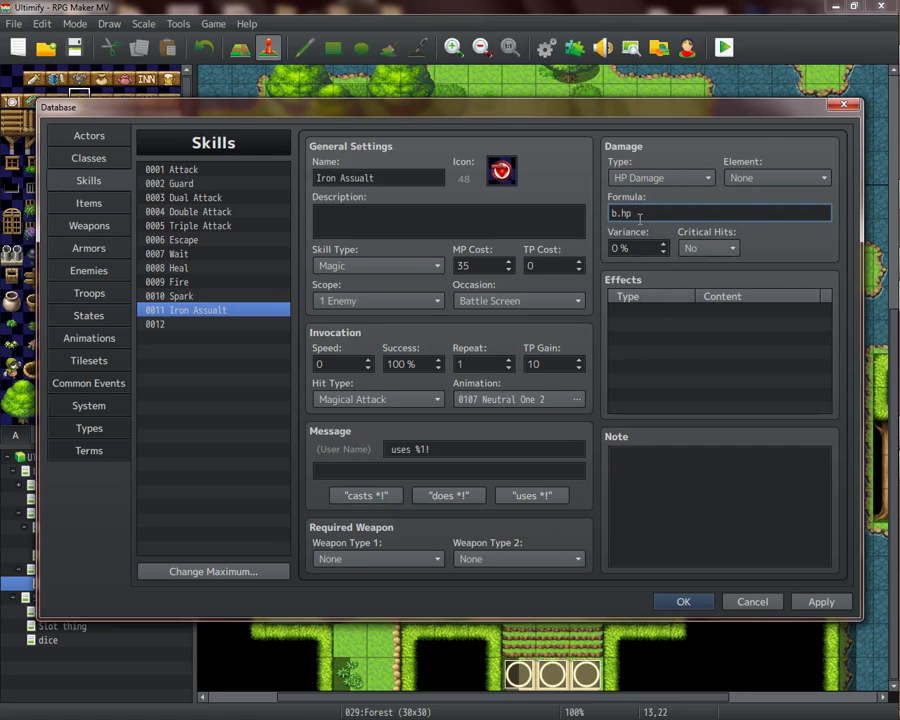
{"action": "type", "text": " * 0.5"}
{"action": "left_click", "coordinate": [818, 602]}
{"action": "left_click", "coordinate": [682, 602]}
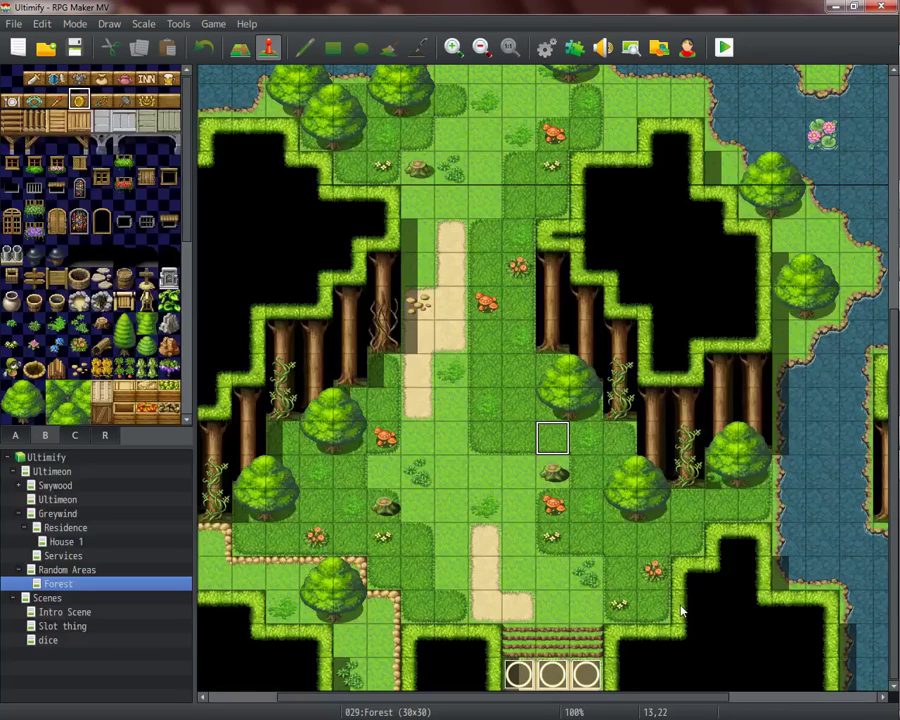
- Replace the Attack skill in the Bee enemy's action pattern with 0011 Iron Assualt and save the database changes
{"action": "key", "text": "F9"}
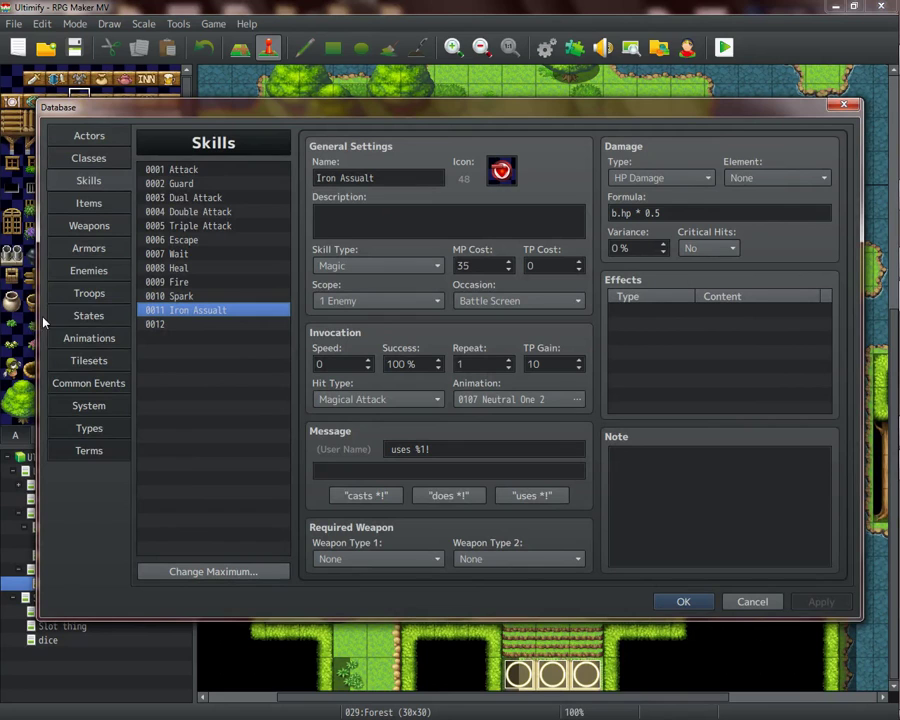
{"action": "left_click", "coordinate": [89, 270]}
{"action": "double_click", "coordinate": [400, 442]}
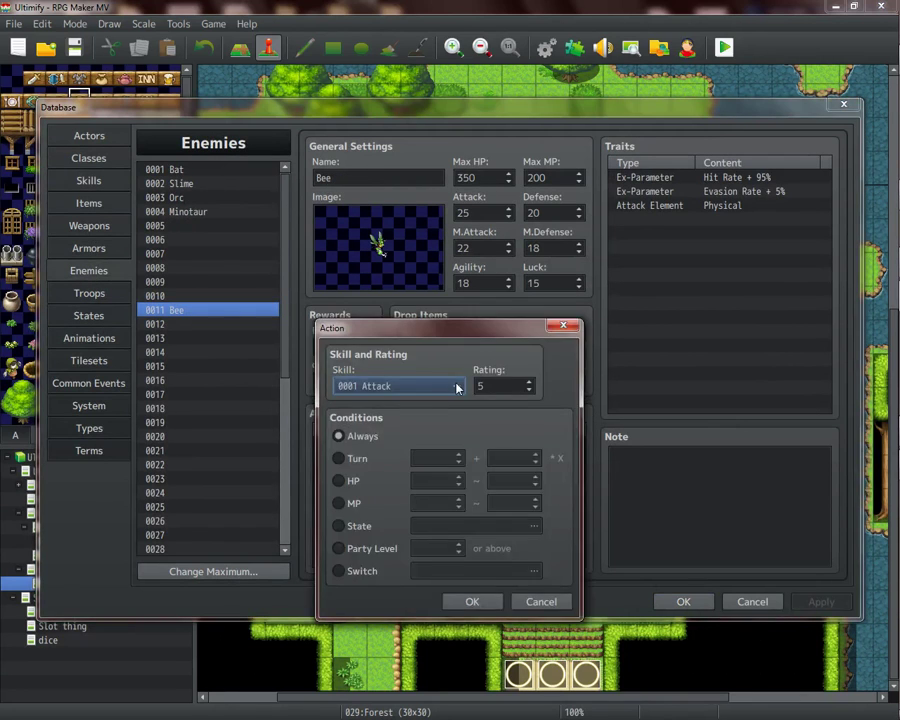
{"action": "left_click", "coordinate": [470, 384]}
{"action": "double_click", "coordinate": [476, 472]}
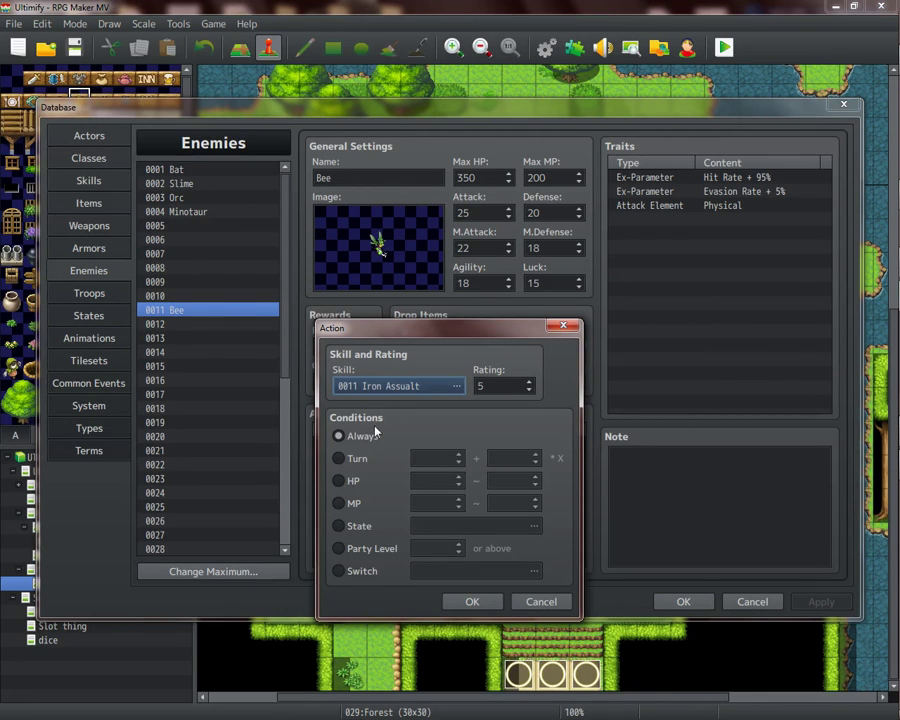
{"action": "left_click", "coordinate": [470, 601]}
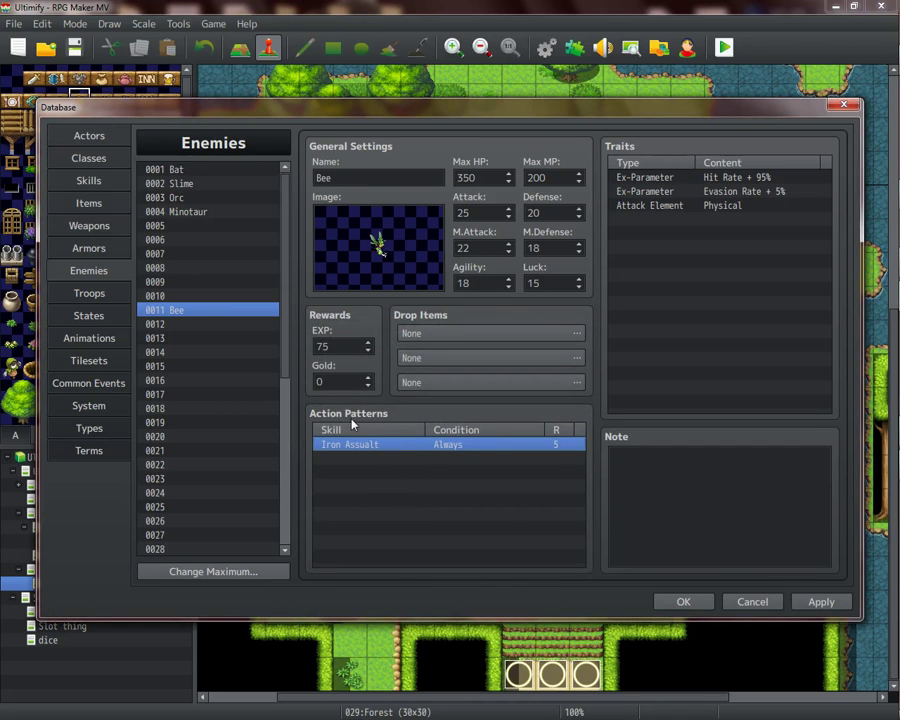
{"action": "left_click", "coordinate": [816, 601]}
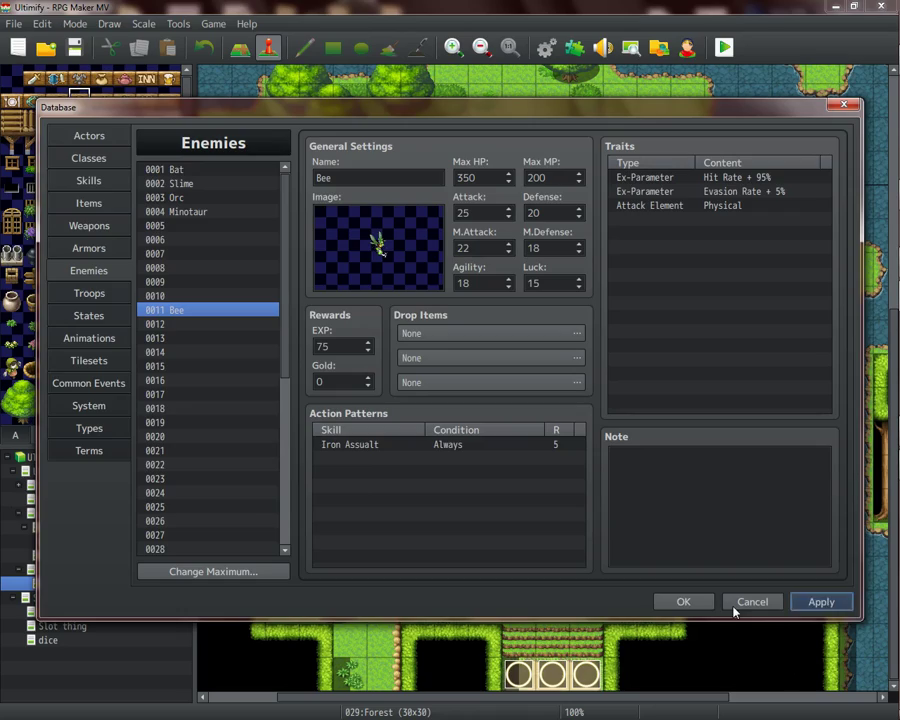
{"action": "left_click", "coordinate": [683, 602]}
- Playtest a battle against the Bee, attacking over several turns to check Iron Assualt's damage, and return to the map editor
{"action": "left_click", "coordinate": [392, 396]}
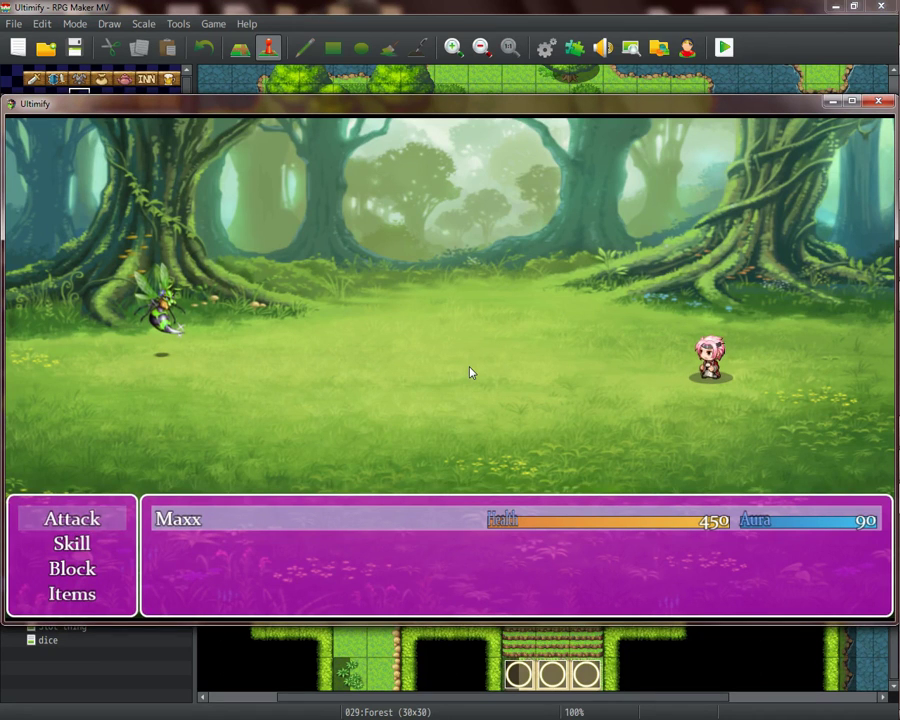
{"action": "key", "text": "Return"}
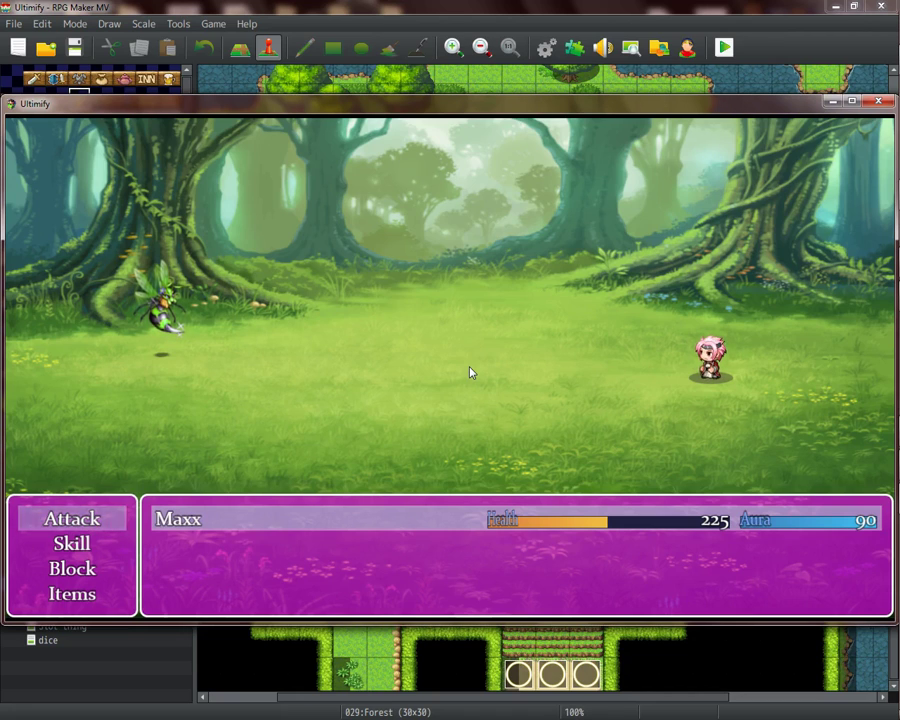
{"action": "key", "text": "Return"}
{"action": "key", "text": "Return"}
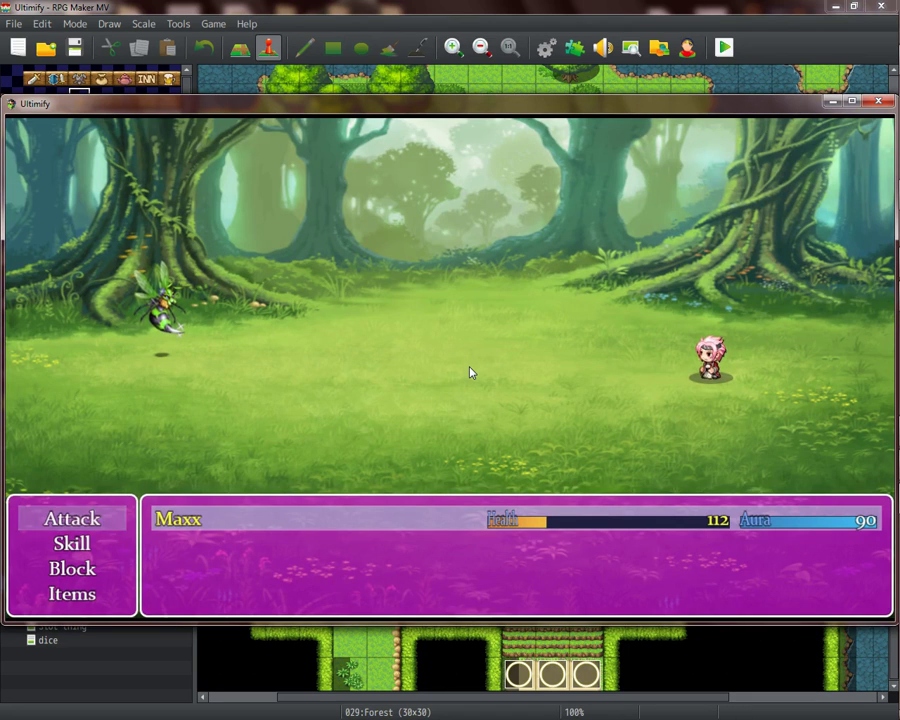
{"action": "key", "text": "Return"}
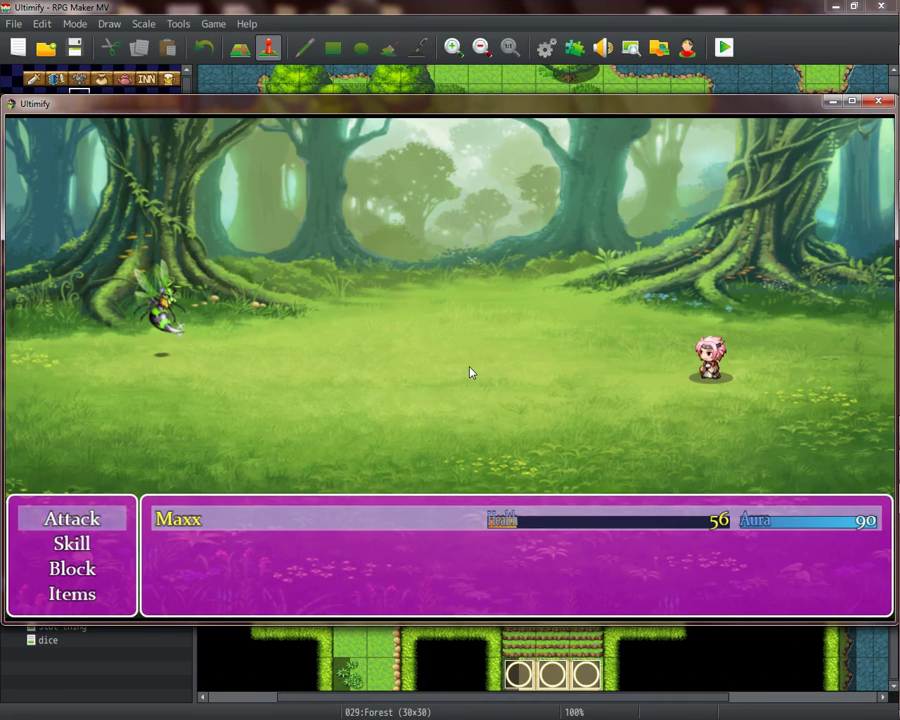
{"action": "key", "text": "Return"}
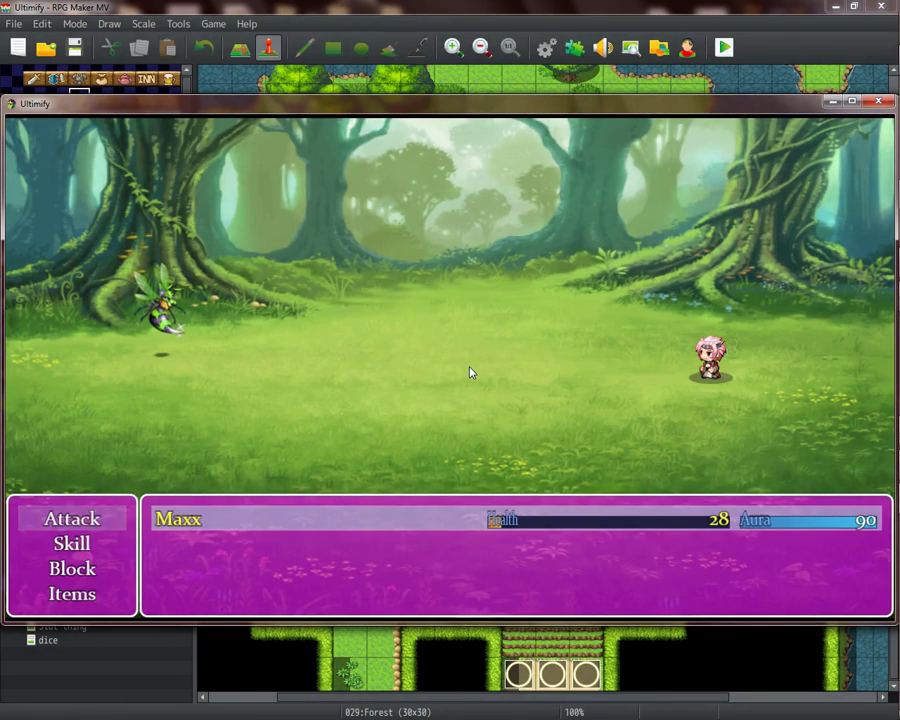
{"action": "key", "text": "Return"}
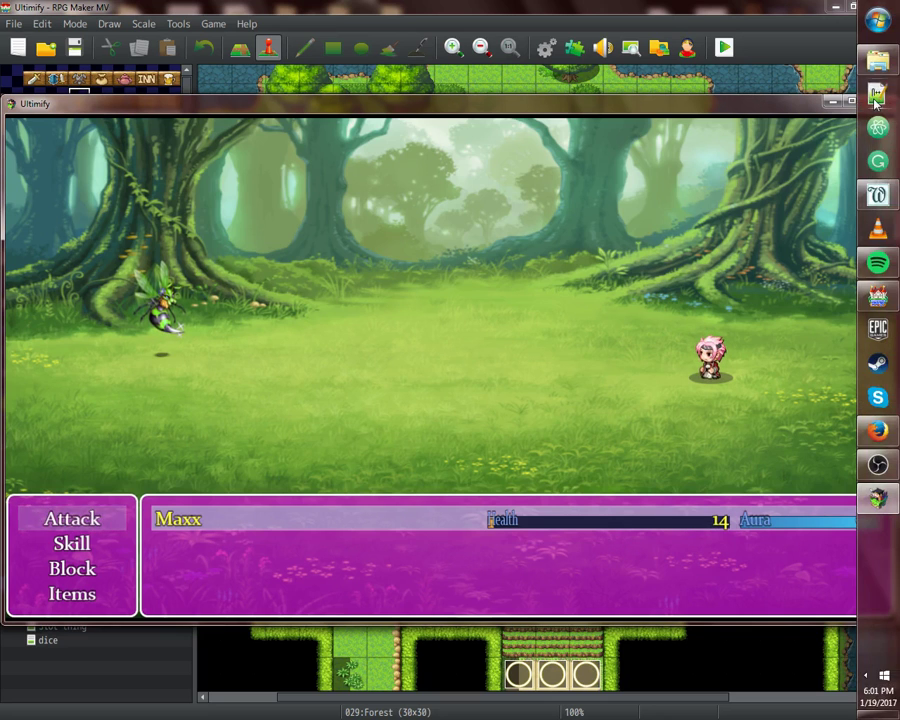
{"action": "left_click", "coordinate": [876, 98]}
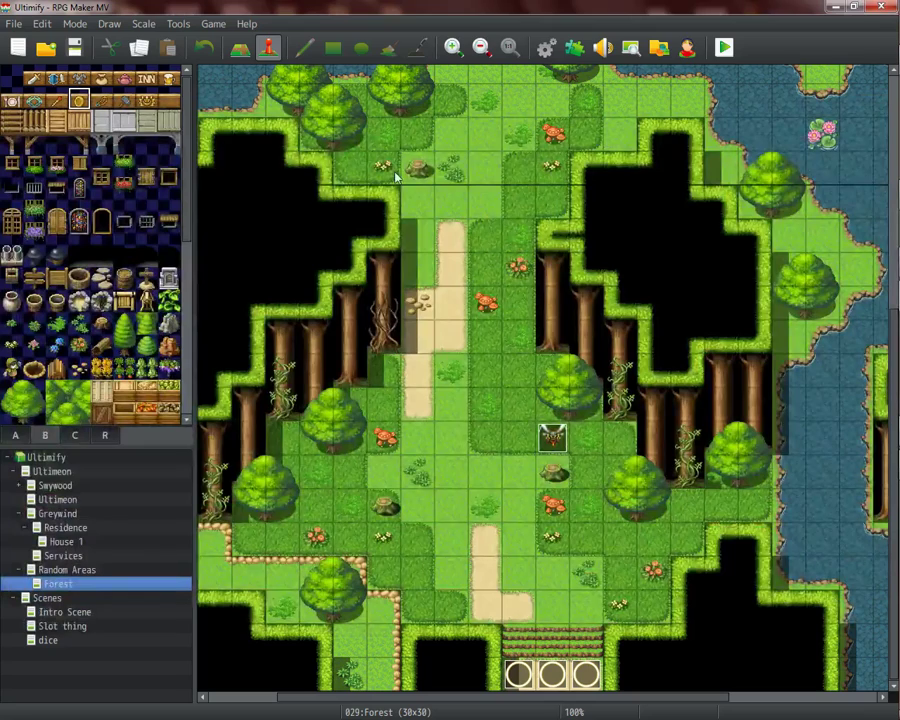